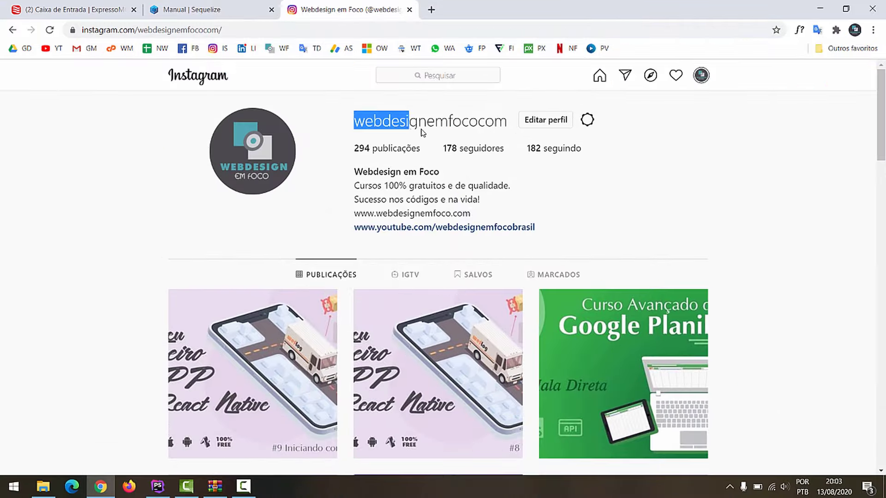
# Highlight the username on the channel's Instagram profile page
pyautogui.moveTo(421, 133); pyautogui.dragTo(539, 162)
# Clear the username selection and scroll down through the profile's posts
pyautogui.click(687, 213)
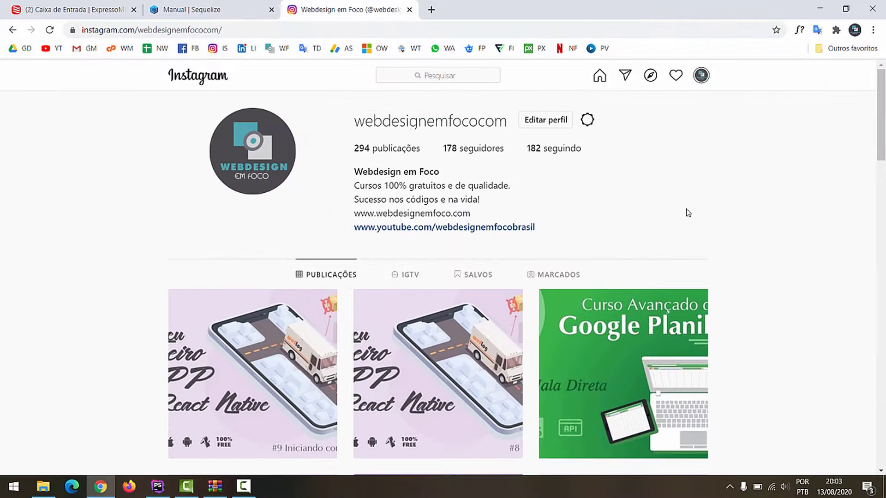
pyautogui.scroll(-9, 679, 257)
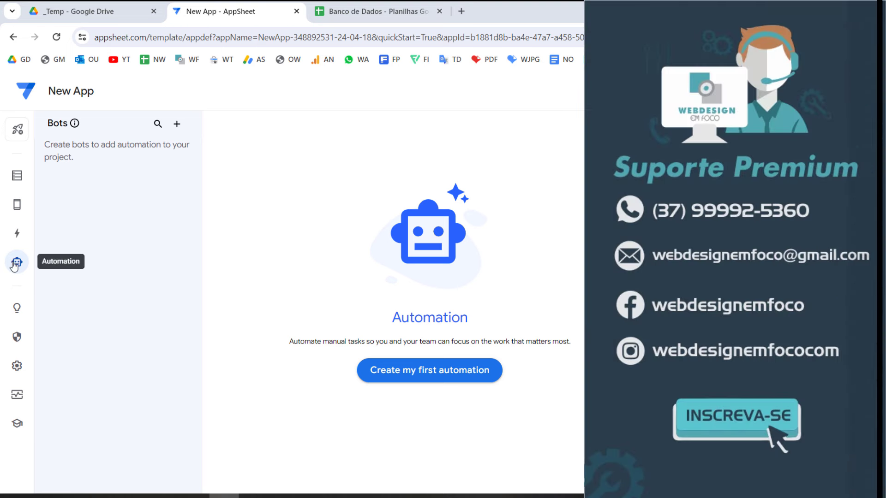
# Create the app's first automation bot
pyautogui.click(422, 369)
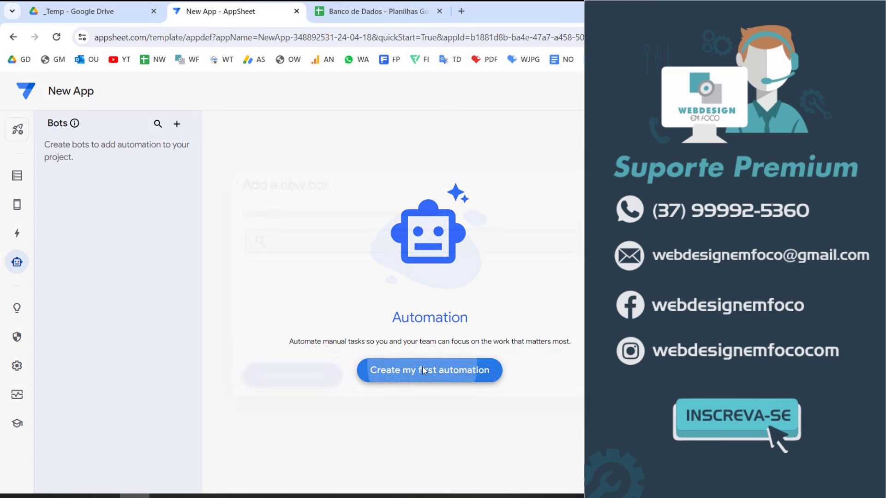
pyautogui.rightClick(422, 367)
pyautogui.click(290, 379)
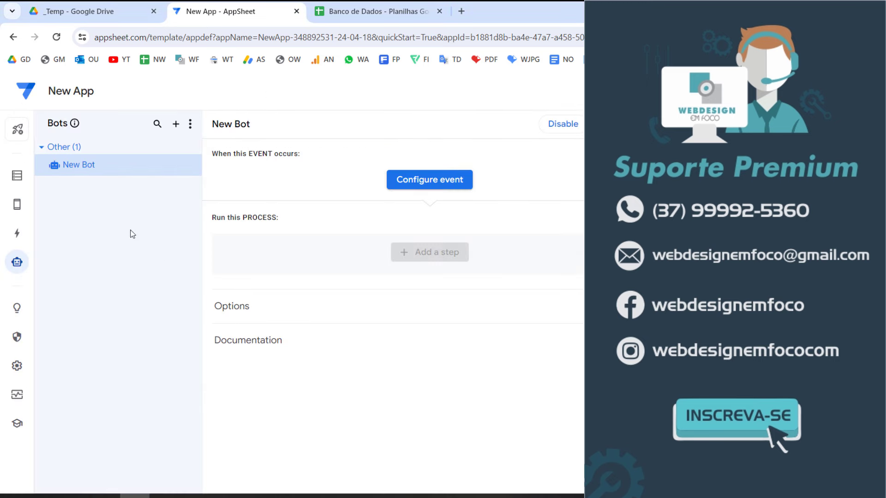
# Rename the new bot to 'Bot PDF'
pyautogui.click(193, 165)
pyautogui.click(203, 185)
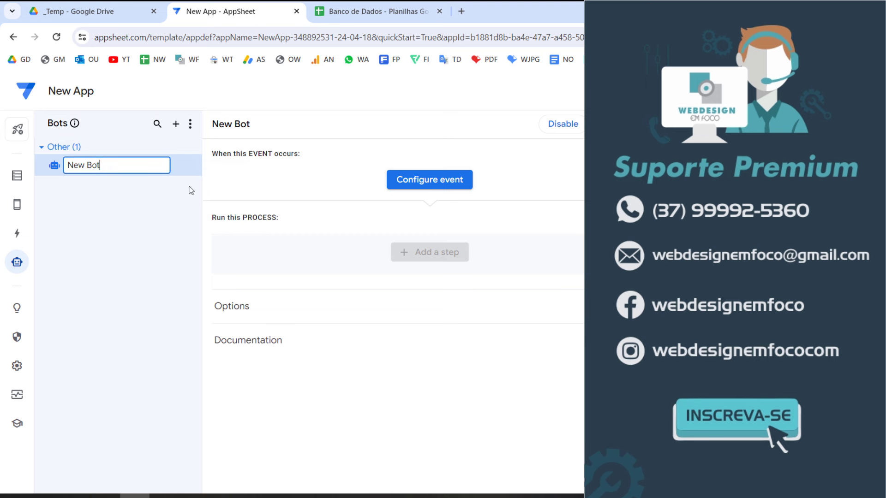
pyautogui.hotkey('ctrl', 'a')
pyautogui.write('bot')
pyautogui.press('capslock')
pyautogui.write('PDG')
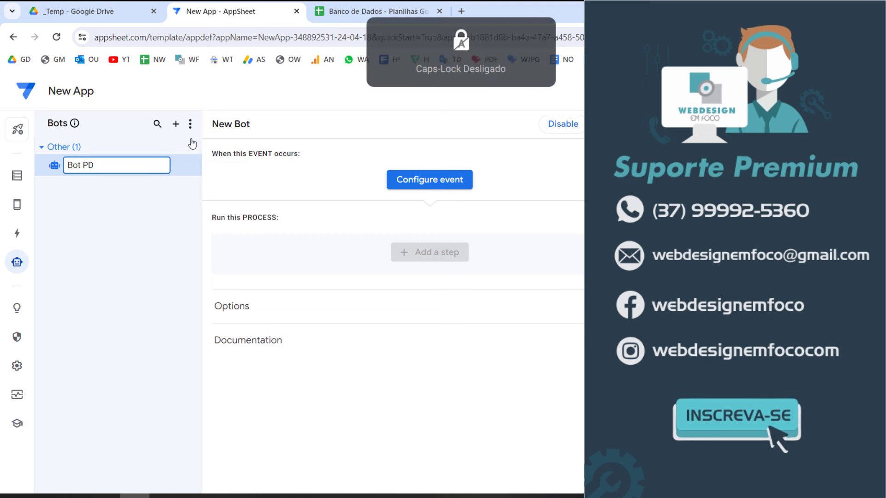
pyautogui.press('capslock')
pyautogui.write('F')
pyautogui.press('capslock')
pyautogui.press('Return')
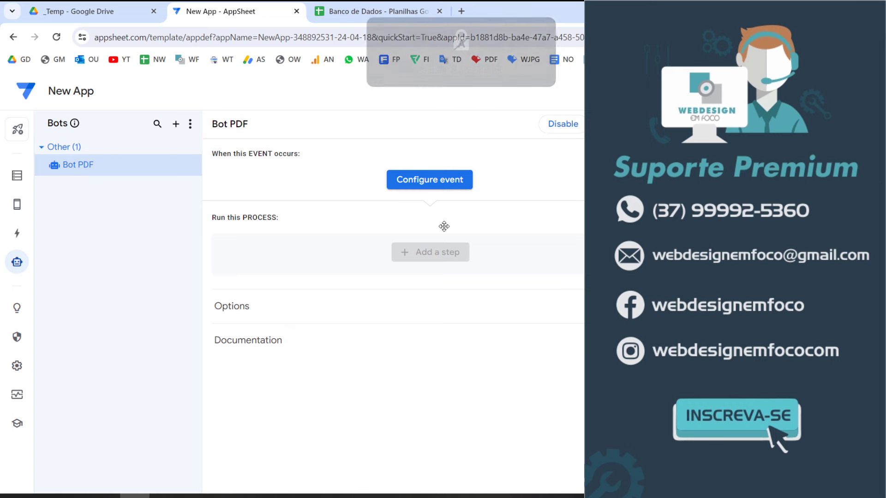
# Give the bot a custom event 'Evento' that fires only on added records
pyautogui.click(466, 185)
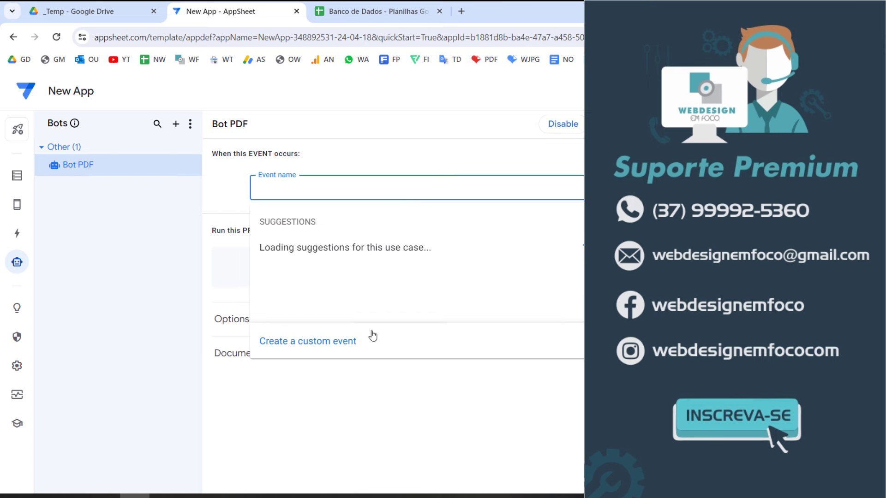
pyautogui.click(314, 342)
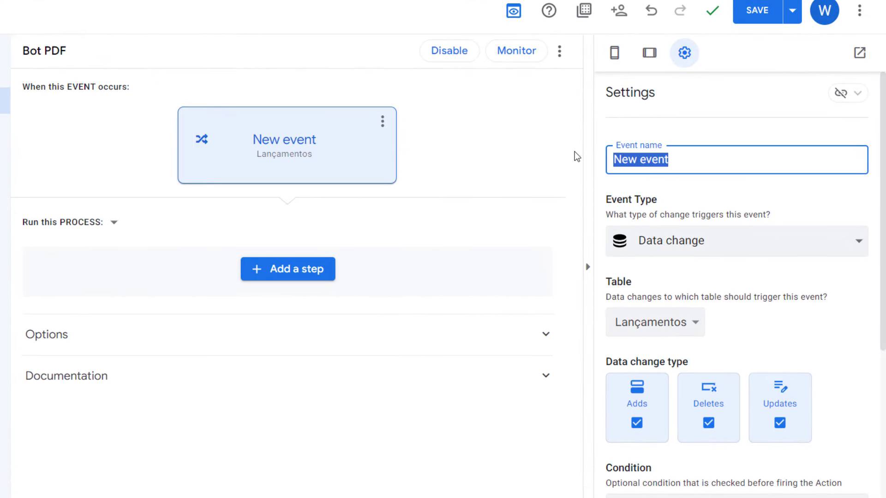
pyautogui.write('Evento')
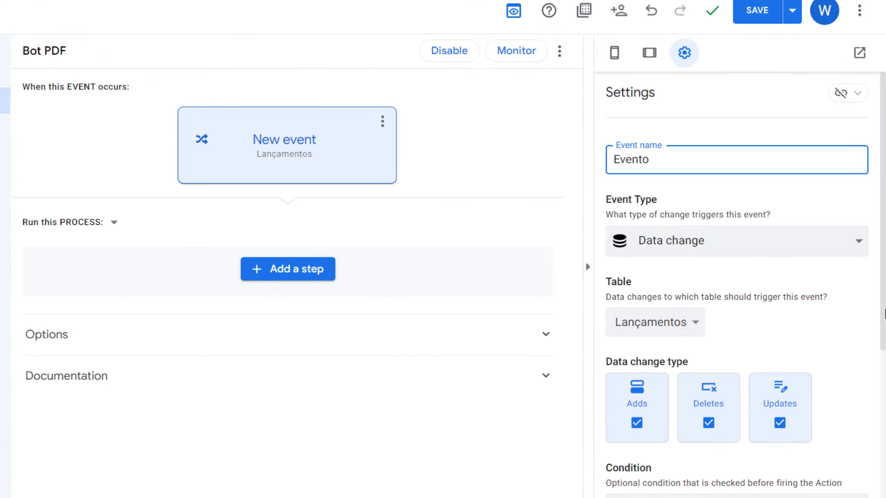
pyautogui.click(707, 422)
pyautogui.click(779, 422)
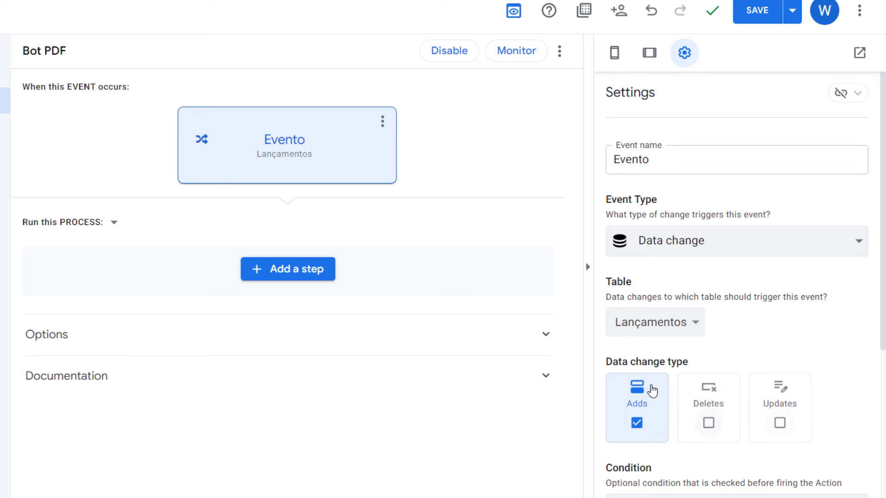
pyautogui.scroll(-3, 695, 310)
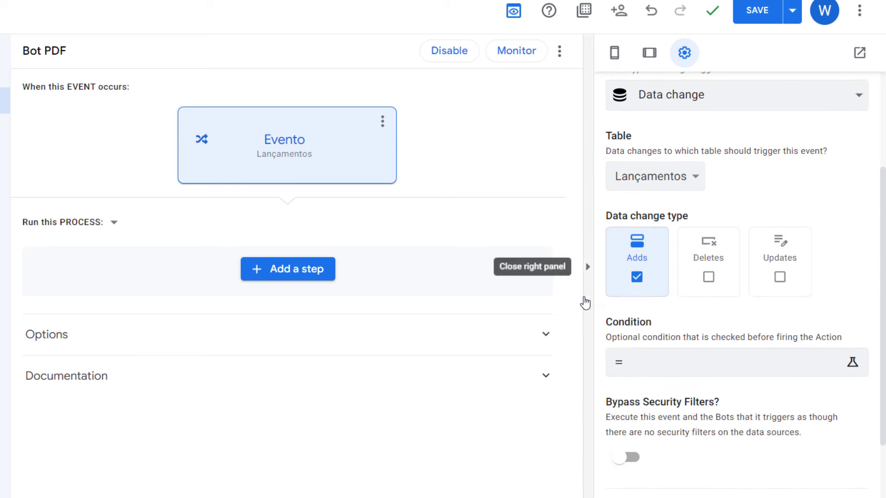
pyautogui.click(271, 276)
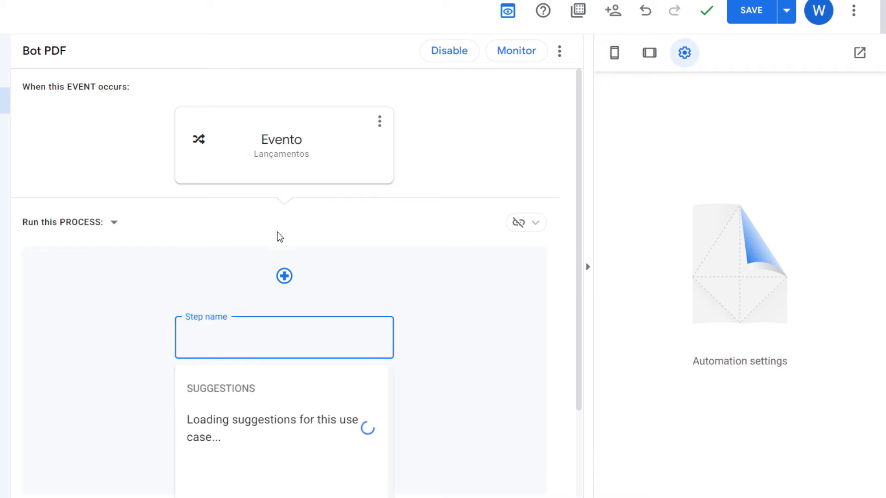
# Add a custom step to the bot and name it 'Ação'
pyautogui.scroll(-3, 272, 300)
pyautogui.click(255, 433)
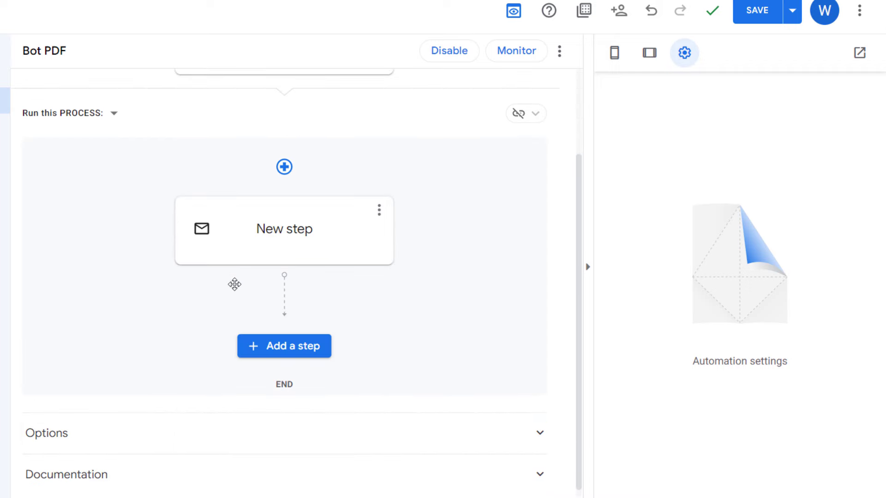
pyautogui.click(284, 241)
pyautogui.moveTo(306, 220); pyautogui.dragTo(11, 199)
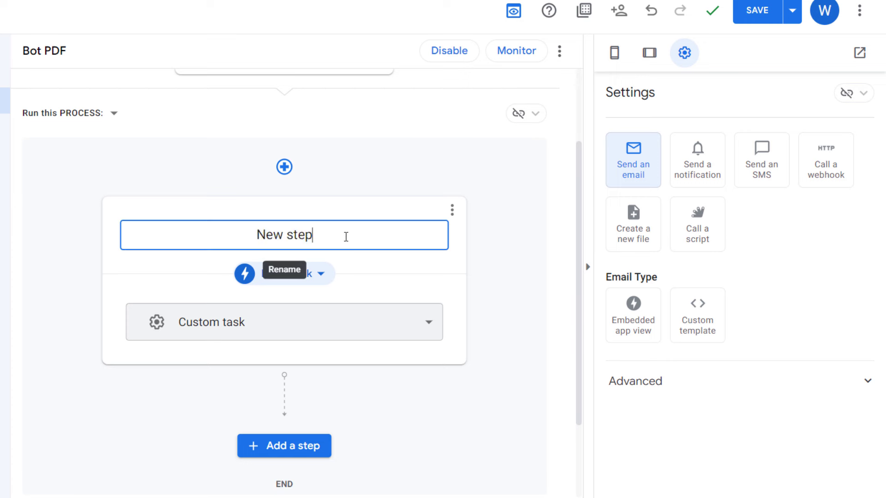
pyautogui.write('Açao')
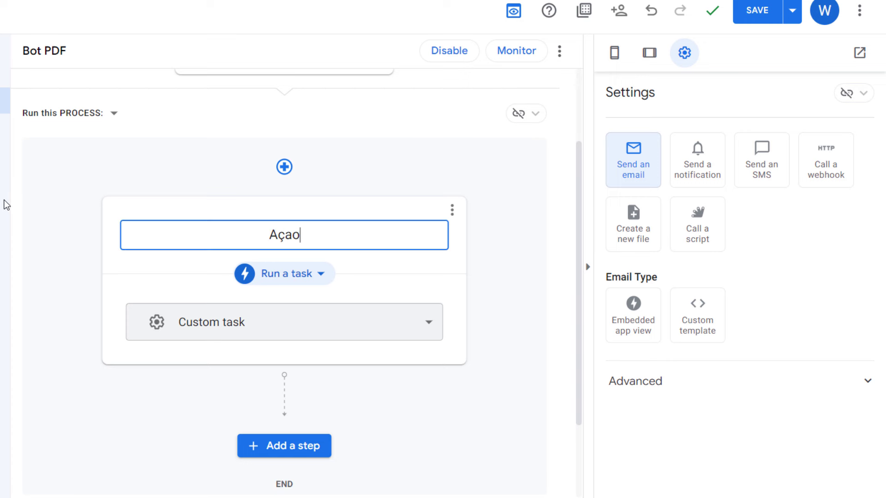
pyautogui.press('BackSpace')
pyautogui.press('BackSpace')
pyautogui.write('ão')
pyautogui.click(500, 185)
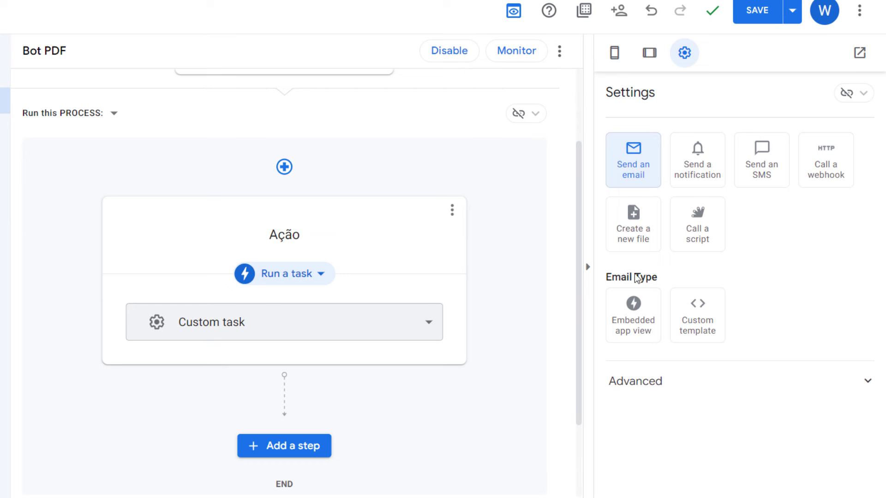
# Set the step to Create a new file, generate its template and view it
pyautogui.click(637, 246)
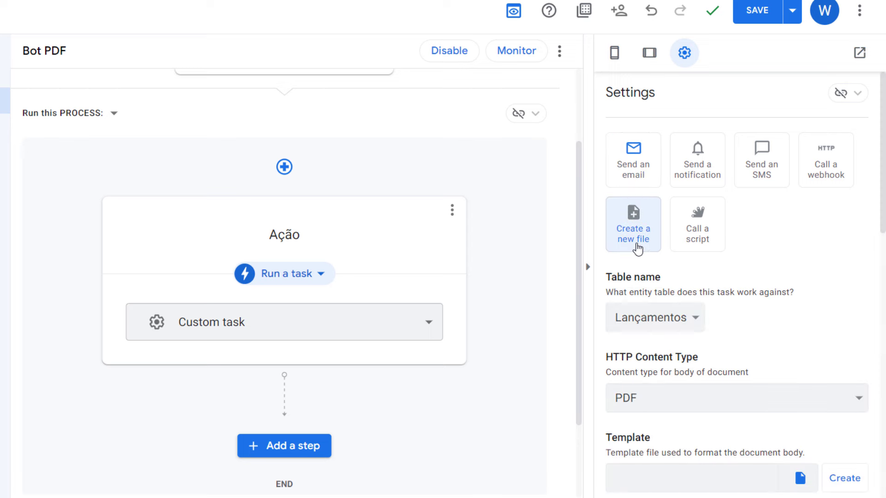
pyautogui.scroll(-3, 609, 249)
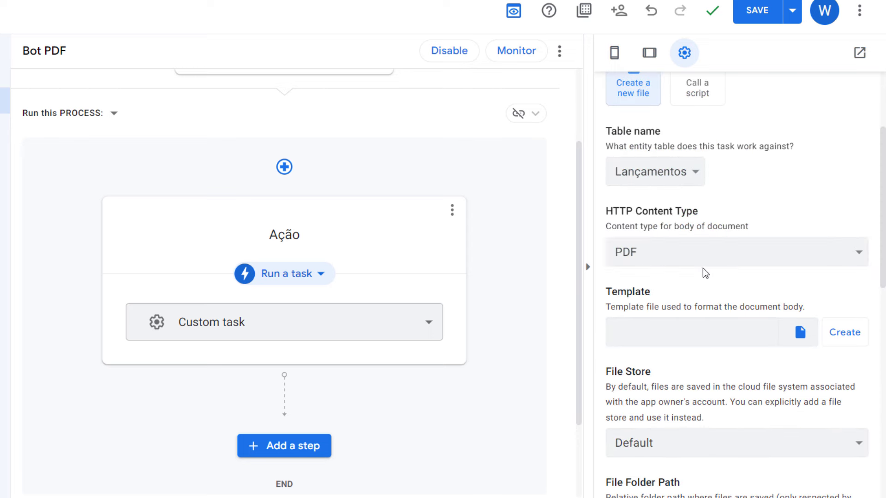
pyautogui.rightClick(711, 300)
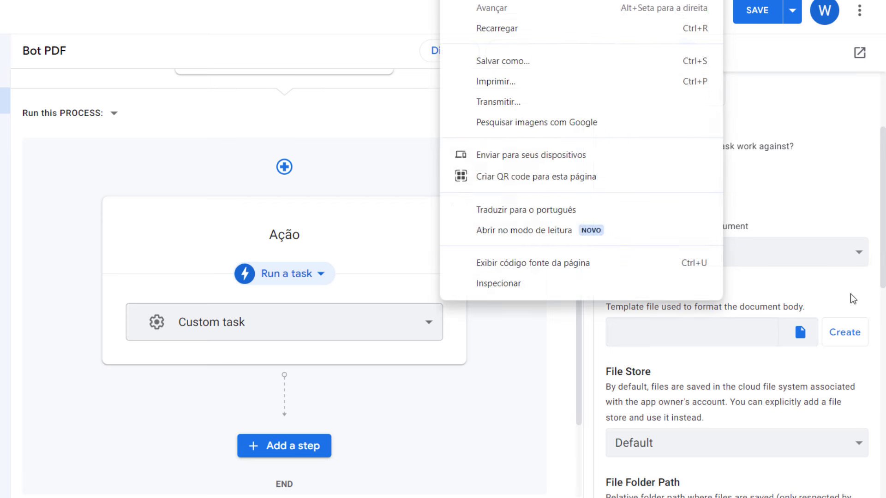
pyautogui.click(814, 304)
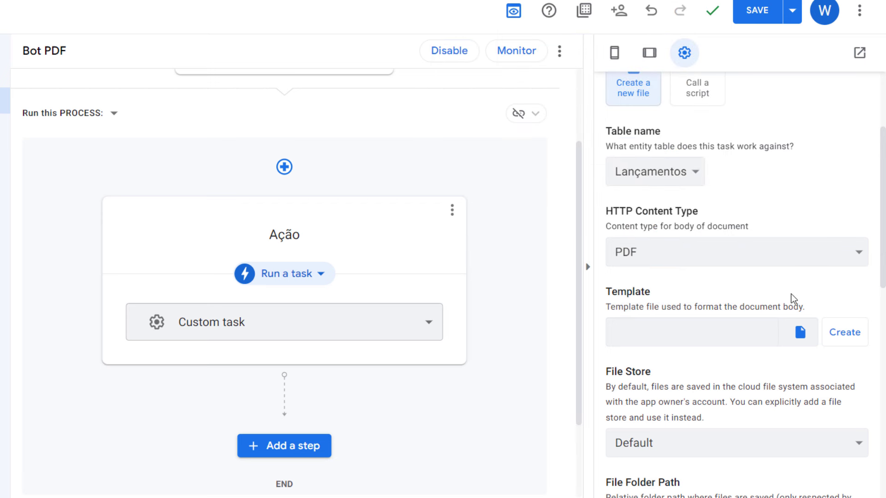
pyautogui.scroll(-2, 793, 295)
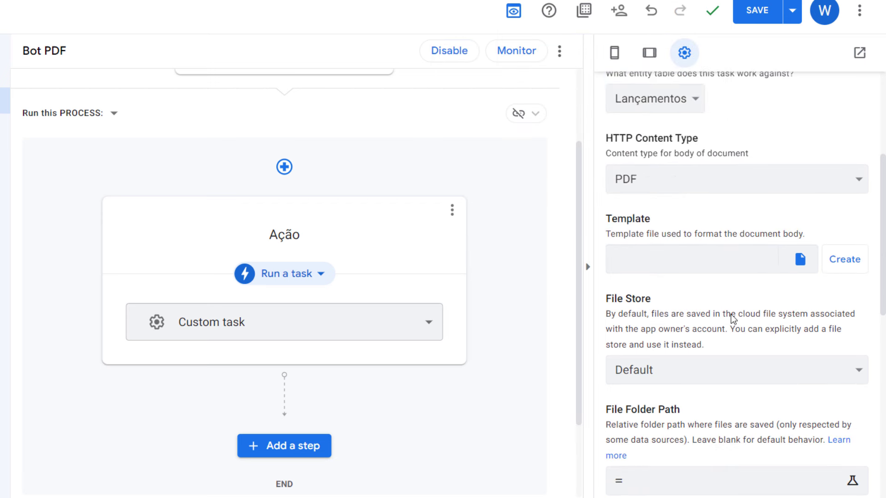
pyautogui.click(841, 255)
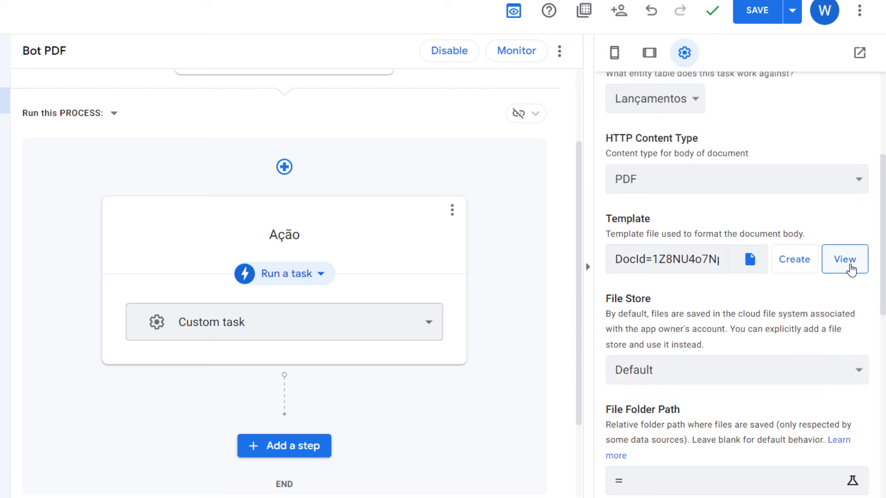
pyautogui.click(851, 270)
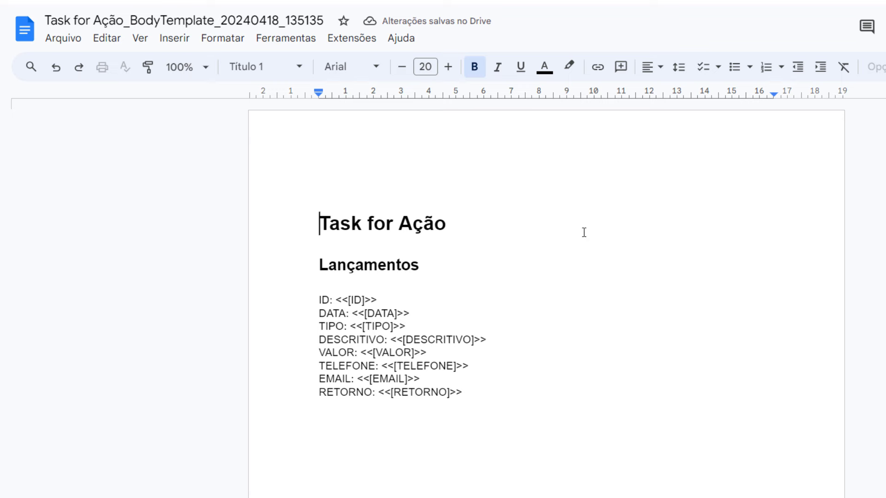
# Look over the template's title, Lançamentos heading and field placeholders such as <<[ID]>>
pyautogui.click(417, 241)
pyautogui.moveTo(417, 241); pyautogui.dragTo(602, 196)
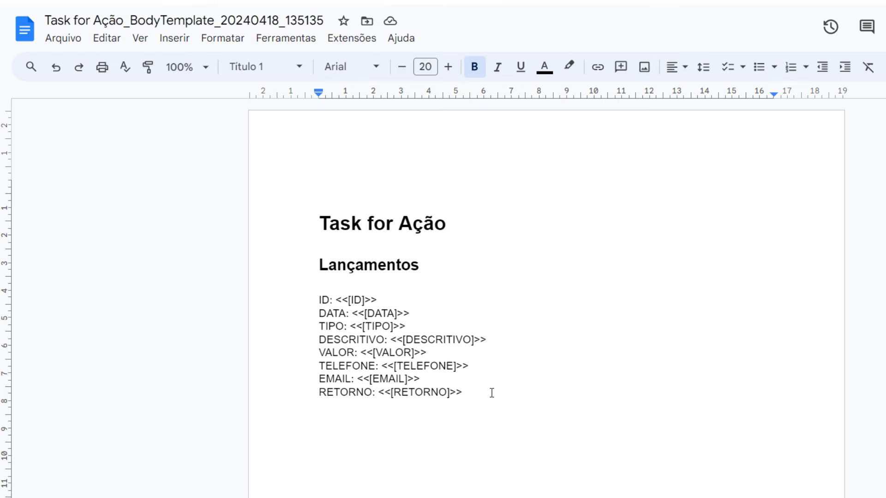
pyautogui.moveTo(489, 391); pyautogui.dragTo(380, 392)
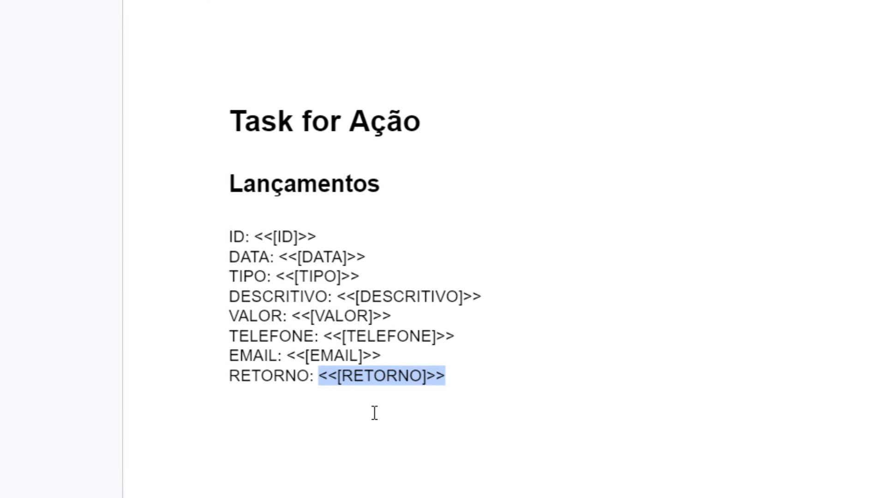
pyautogui.click(374, 413)
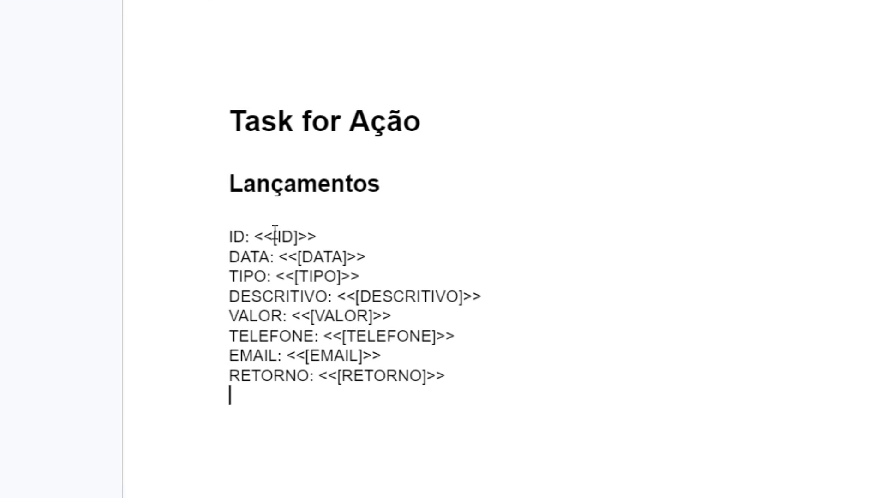
pyautogui.moveTo(274, 236); pyautogui.dragTo(254, 236)
pyautogui.moveTo(324, 234); pyautogui.dragTo(300, 234)
pyautogui.click(276, 236)
pyautogui.click(296, 238)
pyautogui.moveTo(301, 230); pyautogui.dragTo(277, 237)
pyautogui.doubleClick(325, 256)
pyautogui.click(325, 275)
pyautogui.click(448, 295)
# Upload the Webdesign em Foco logo on a new top line and centre it
pyautogui.click(464, 70)
pyautogui.press('Home')
pyautogui.press('Return')
pyautogui.press('Return')
pyautogui.press('Return')
pyautogui.press('Up')
pyautogui.press('Up')
pyautogui.press('Up')
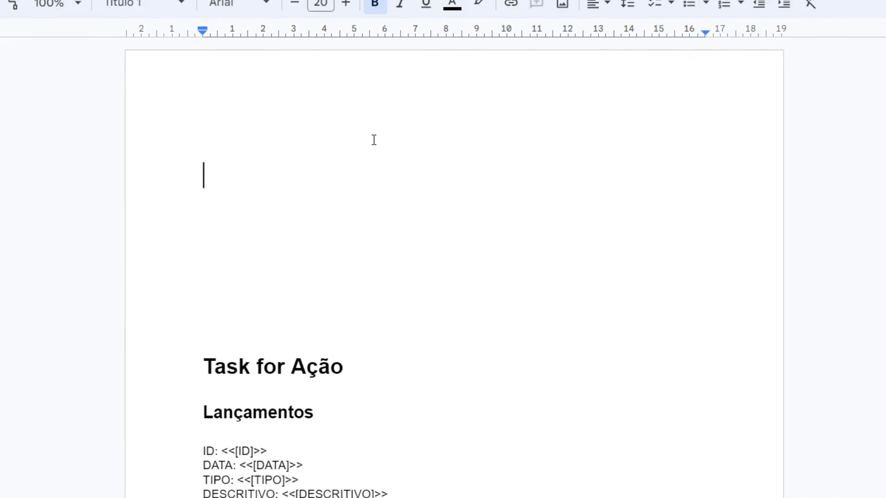
pyautogui.click(74, 0)
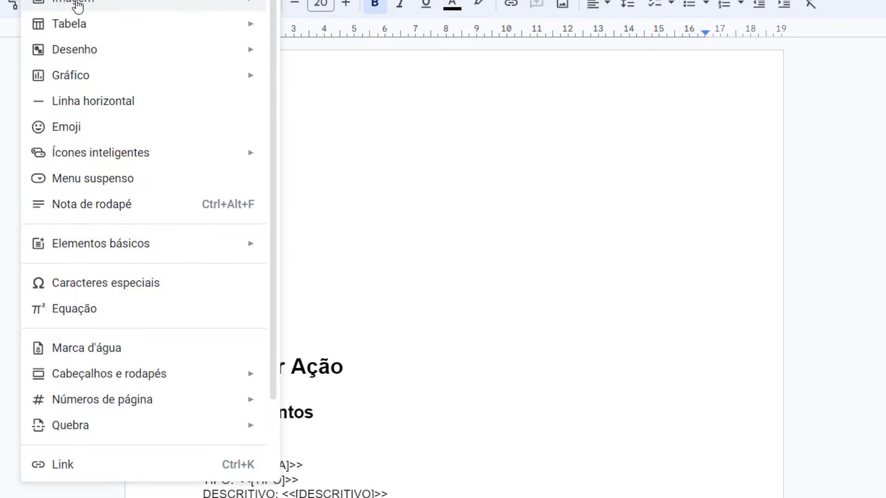
pyautogui.moveTo(198, 18)
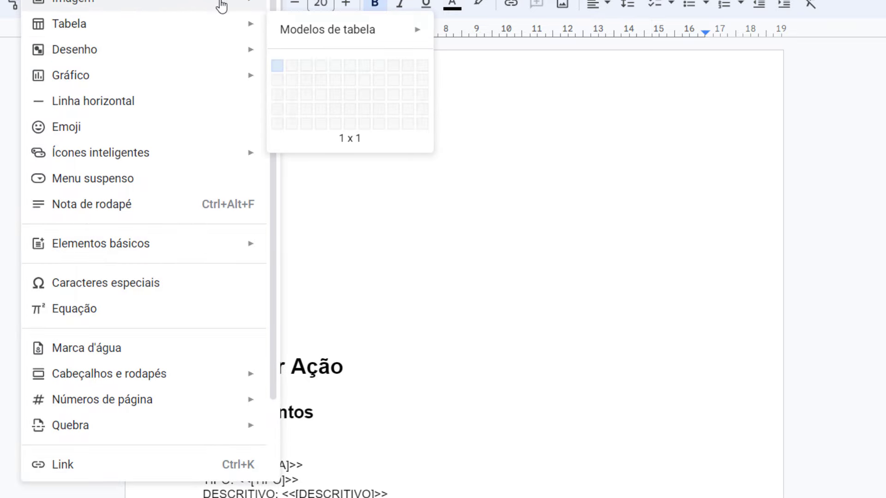
pyautogui.moveTo(221, 6)
pyautogui.click(358, 7)
pyautogui.press('Escape')
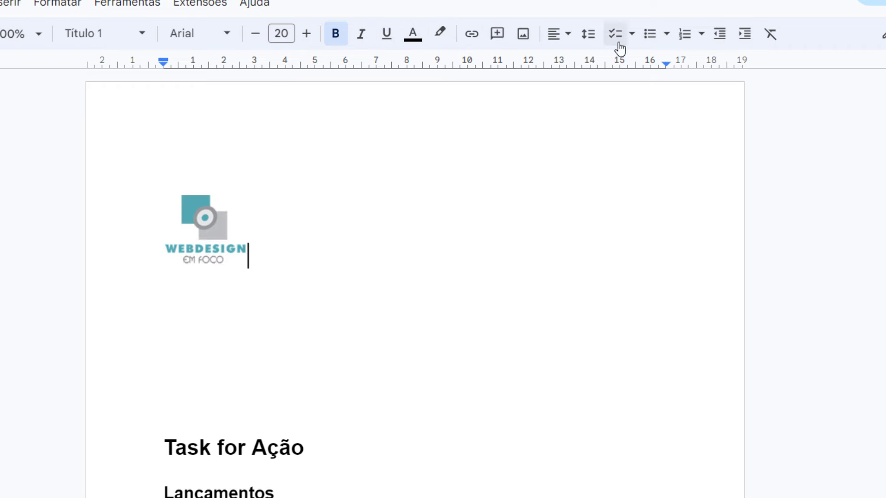
pyautogui.click(556, 36)
pyautogui.click(581, 62)
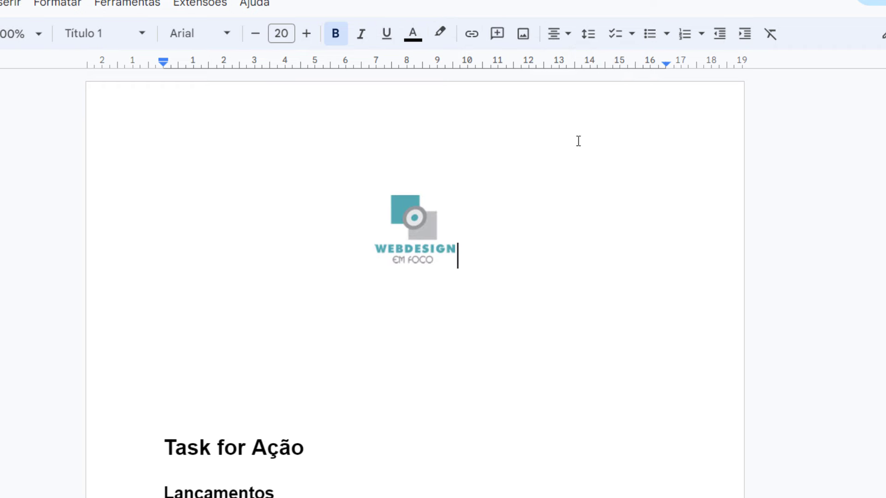
pyautogui.scroll(-3, 543, 247)
pyautogui.scroll(2, 543, 248)
# Add a bold, centred 'ORÇAMENTO NOVO' title below the logo
pyautogui.press('Return')
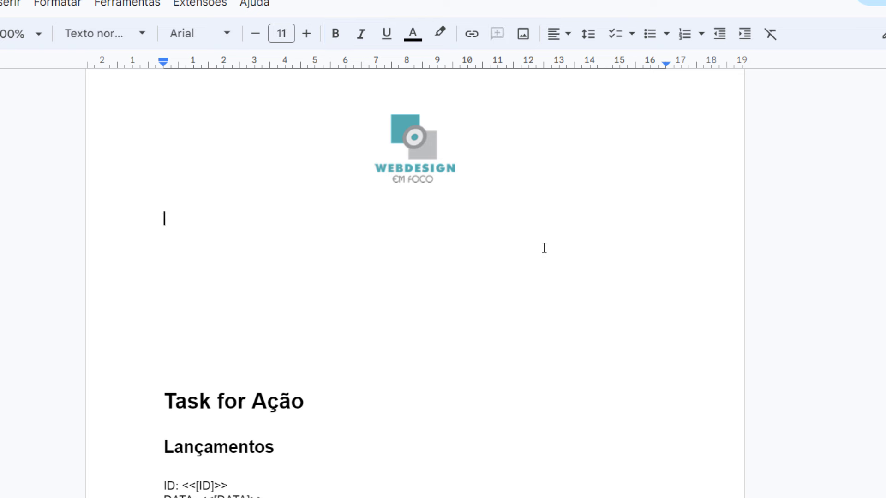
pyautogui.write('ORÇAMENTO NOVO')
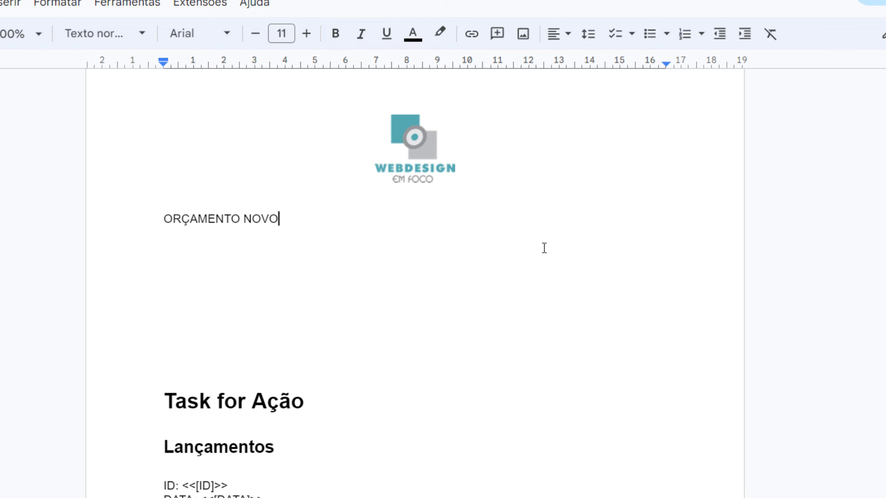
pyautogui.hotkey('shift', 'Home')
pyautogui.click(335, 34)
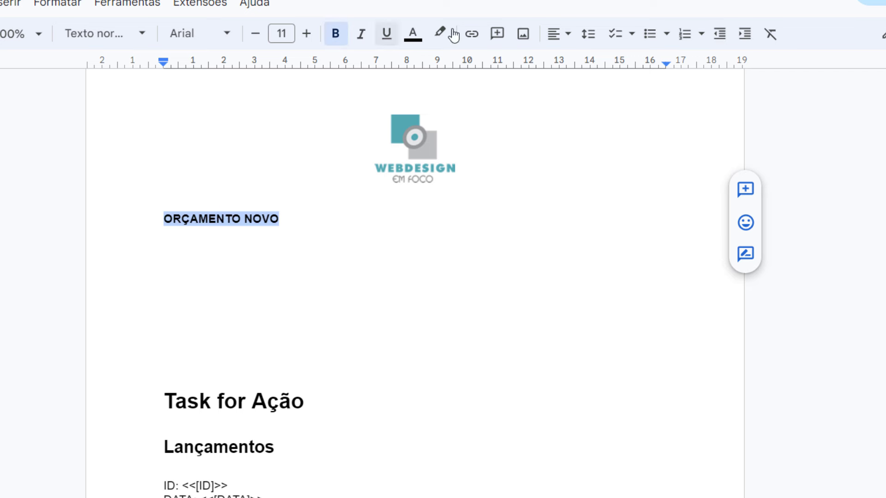
pyautogui.click(553, 40)
pyautogui.click(579, 61)
# Delete the 'Task for Ação' heading and the blank lines around it
pyautogui.click(473, 299)
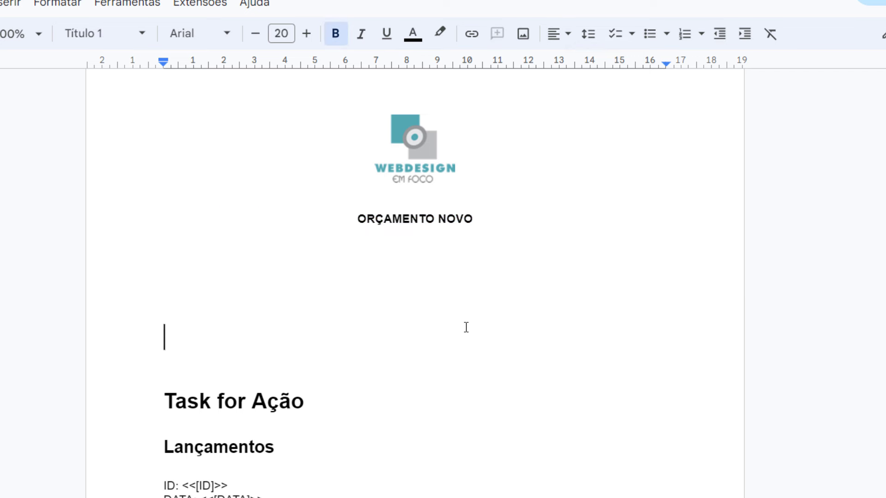
pyautogui.scroll(-3, 466, 327)
pyautogui.moveTo(415, 258); pyautogui.dragTo(115, 215)
pyautogui.press('BackSpace')
pyautogui.scroll(5, 364, 220)
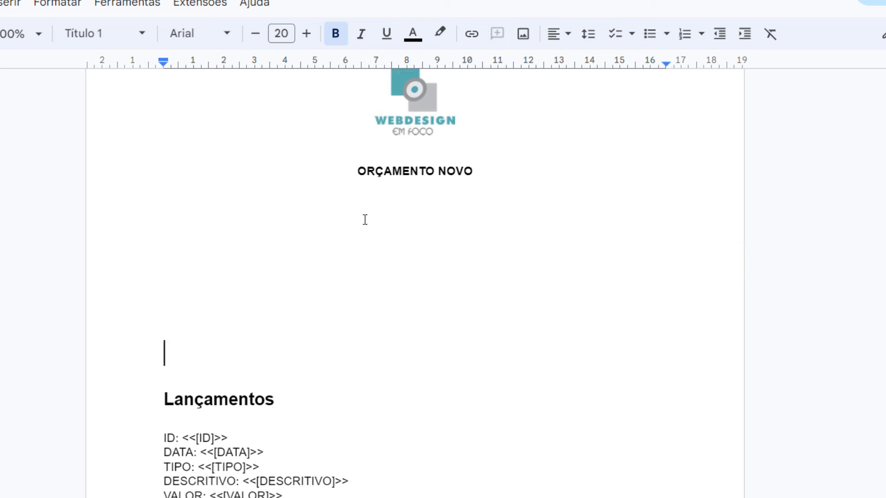
pyautogui.press('BackSpace')
pyautogui.press('BackSpace')
pyautogui.press('BackSpace')
pyautogui.press('BackSpace')
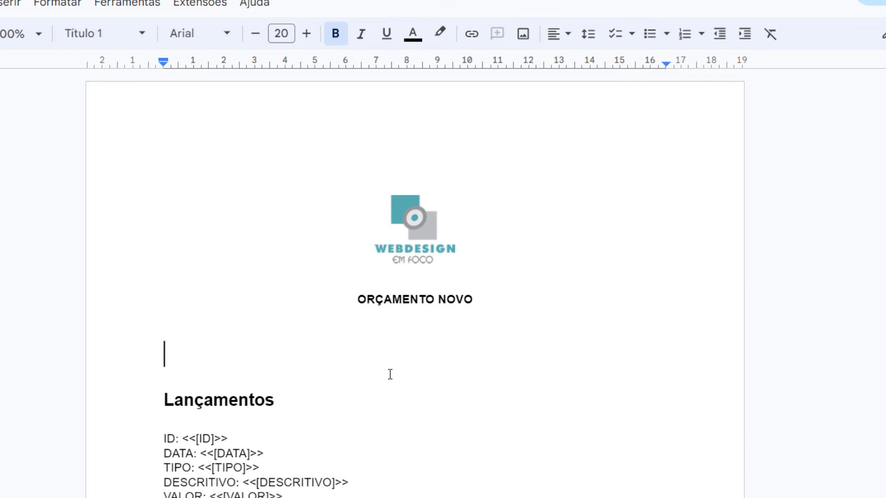
# Write 'Você gerou um novo orçamento de número' in non-bold 14 pt
pyautogui.write('Vo')
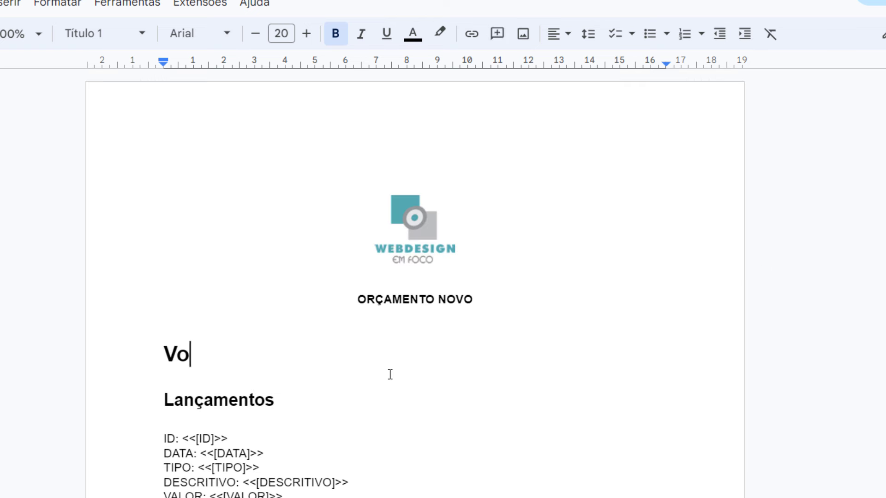
pyautogui.write('cê gerou ')
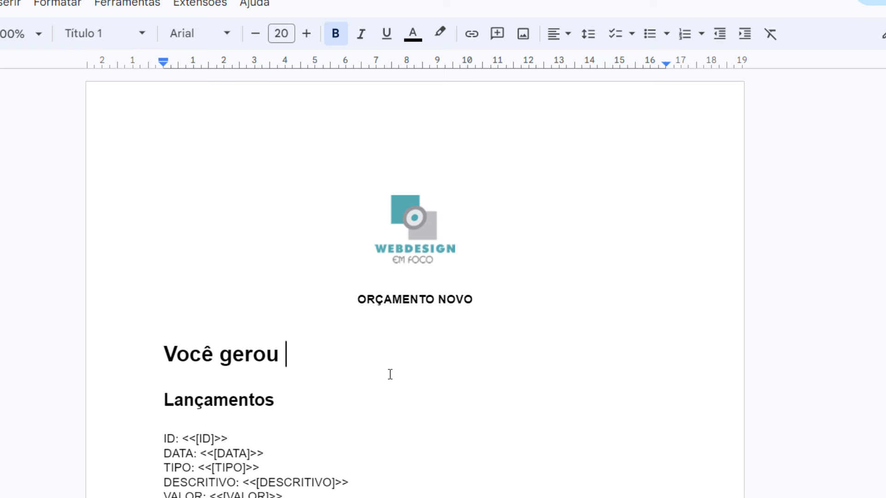
pyautogui.write('um novo orçame')
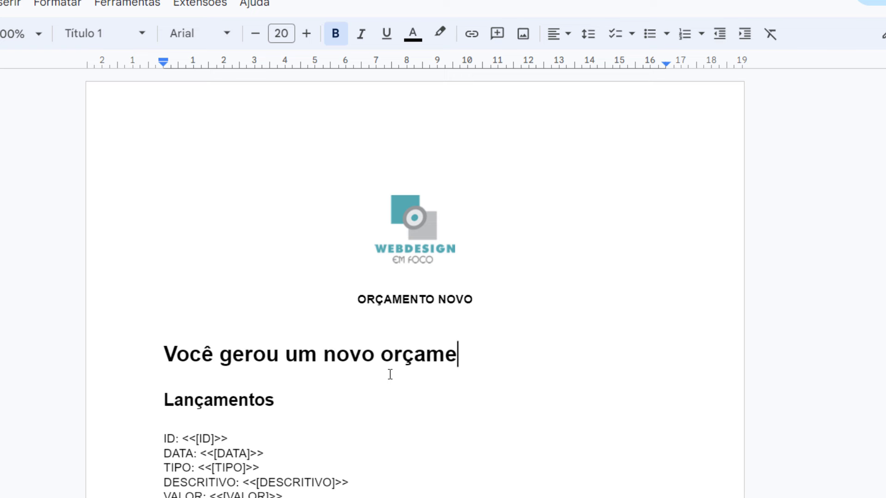
pyautogui.write('nto de número')
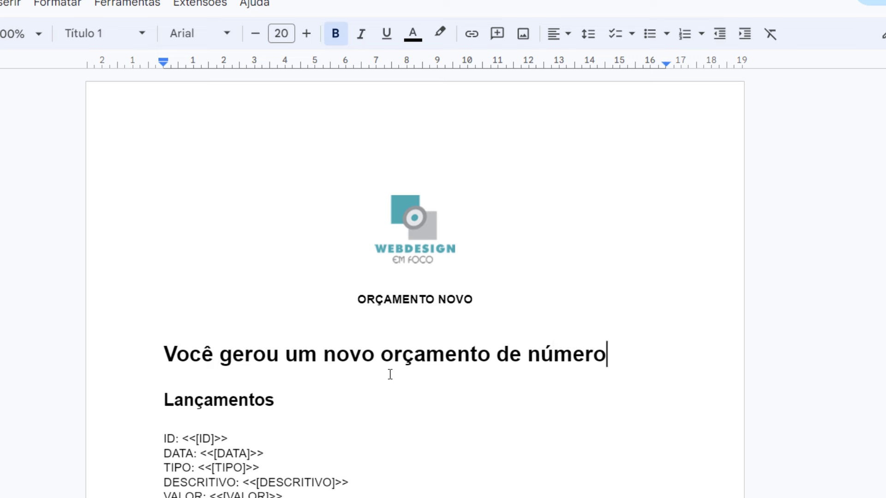
pyautogui.hotkey('shift', 'Home')
pyautogui.click(335, 33)
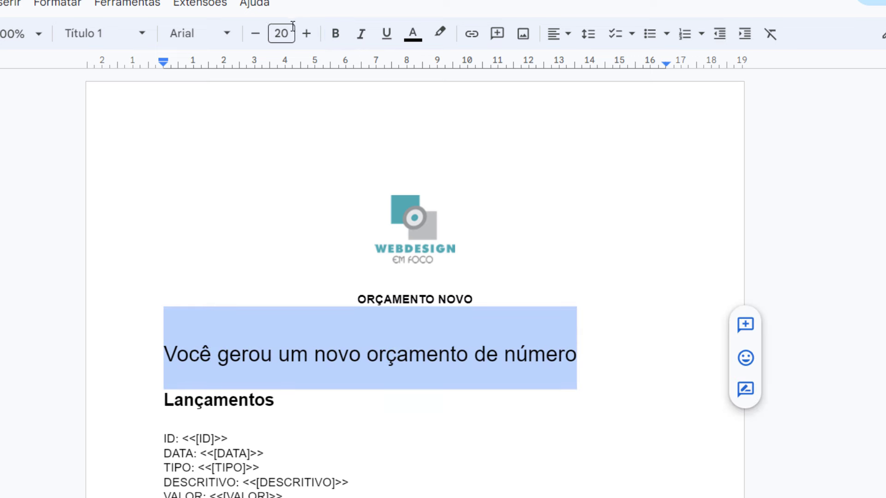
pyautogui.click(287, 32)
pyautogui.write('14')
pyautogui.press('Return')
pyautogui.press('End')
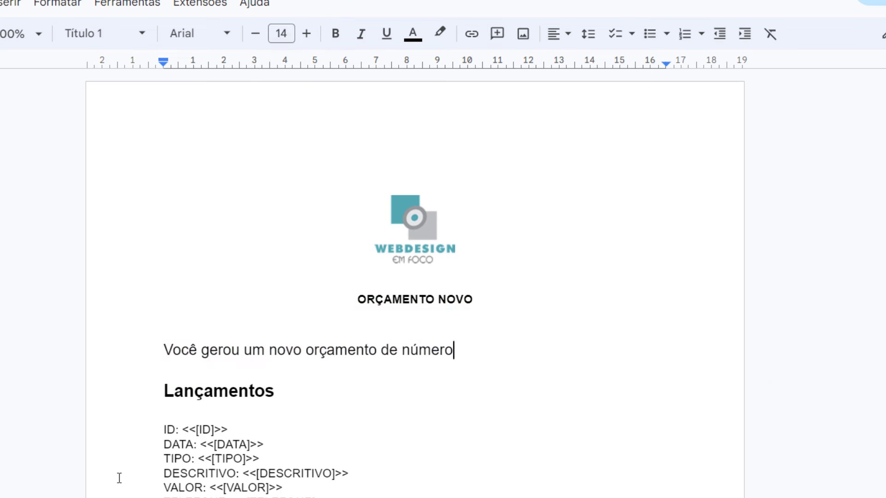
# Move <<[ID]>> after 'número', centre the sentence and add blank lines below
pyautogui.moveTo(235, 430); pyautogui.dragTo(192, 432)
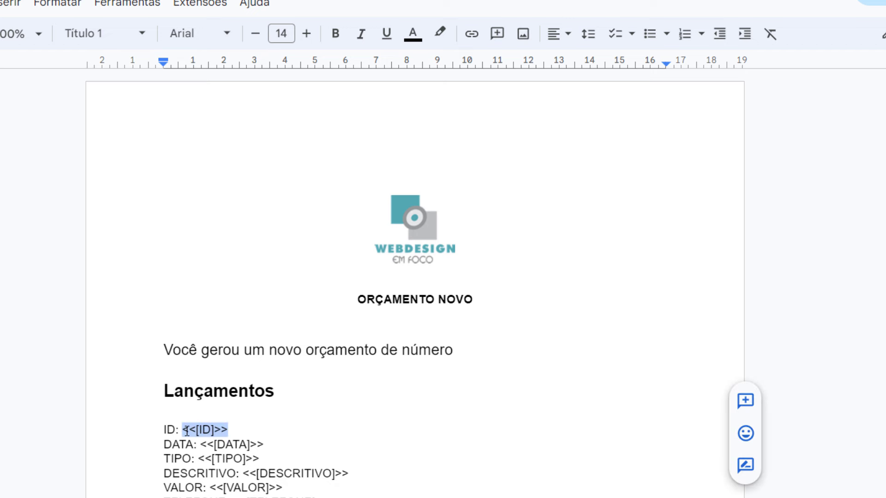
pyautogui.press('BackSpace')
pyautogui.click(574, 352)
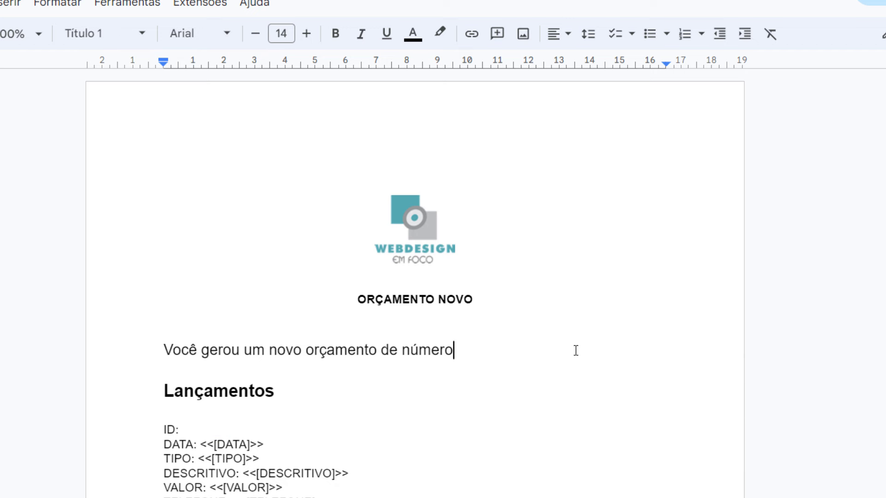
pyautogui.write('<<[ID]>>')
pyautogui.scroll(-2, 620, 361)
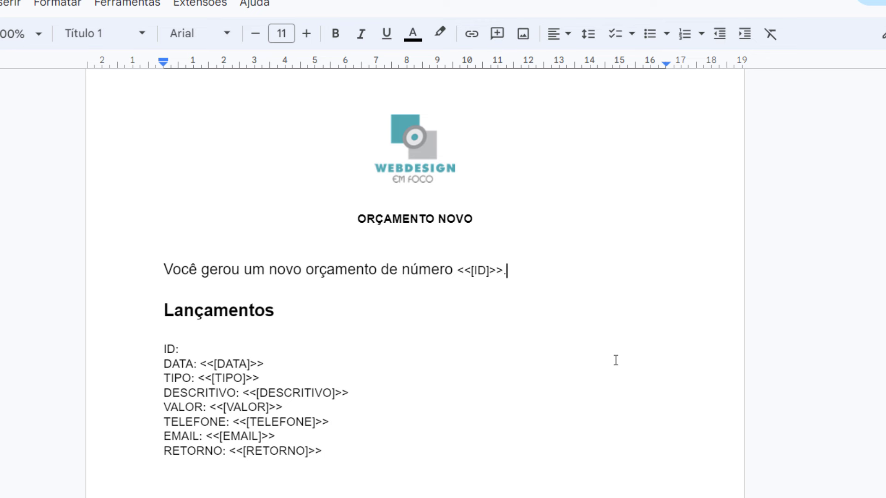
pyautogui.click(568, 35)
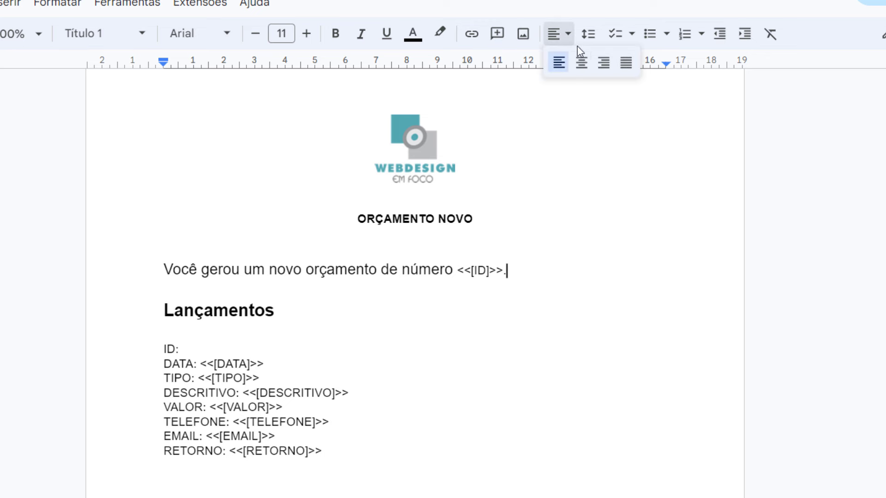
pyautogui.click(582, 61)
pyautogui.press('Return')
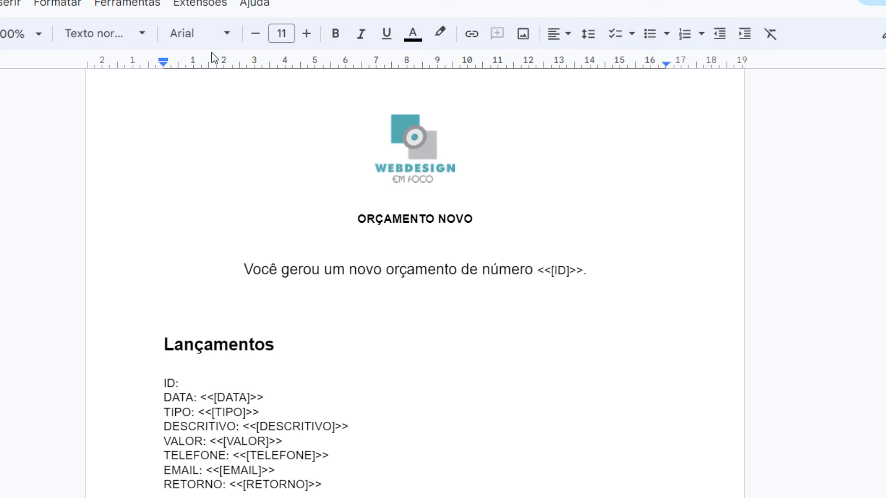
pyautogui.press('Return')
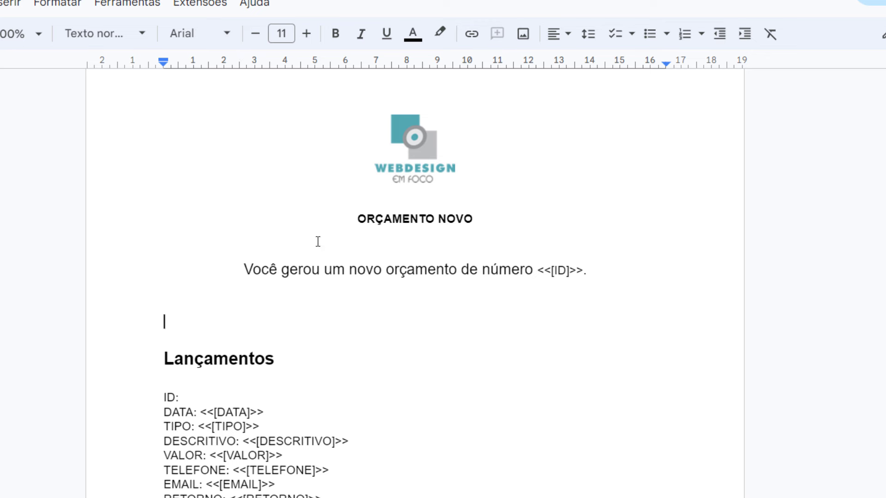
# Append 'na data de' and move the <<[DATA]>> placeholder into the sentence
pyautogui.click(584, 275)
pyautogui.write('na d')
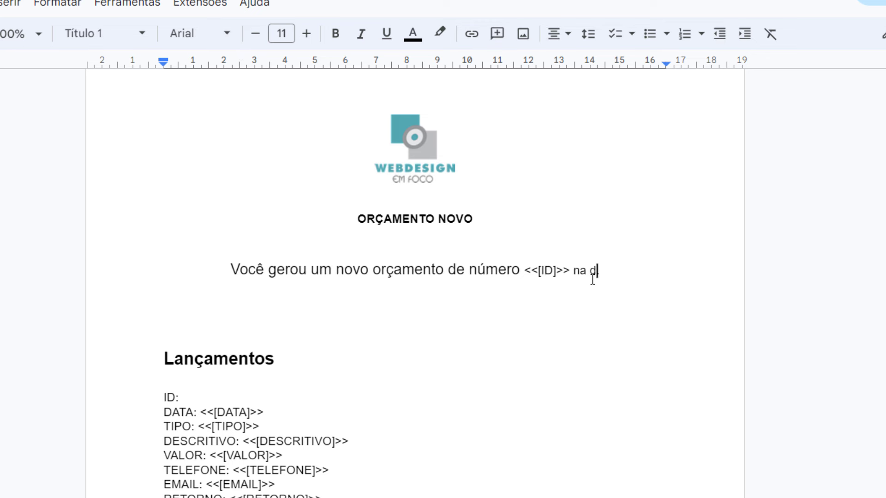
pyautogui.write('ata de .')
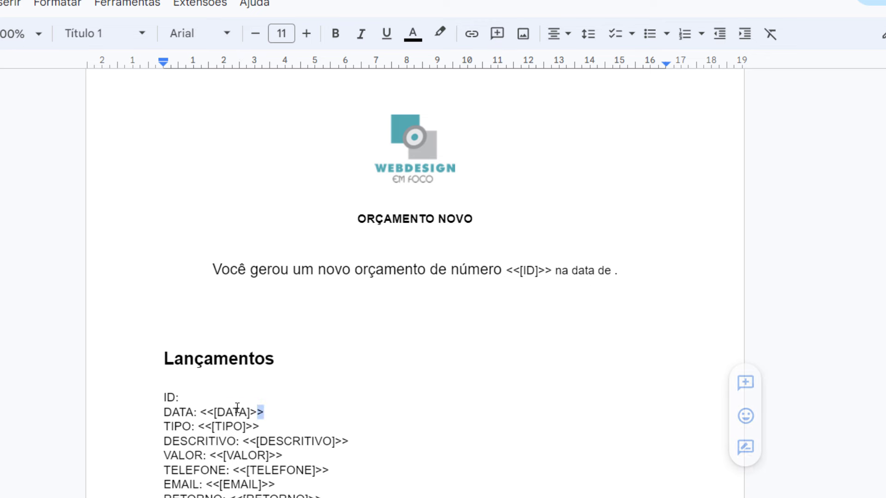
pyautogui.moveTo(264, 412); pyautogui.dragTo(202, 411)
pyautogui.hotkey('ctrl', 'x')
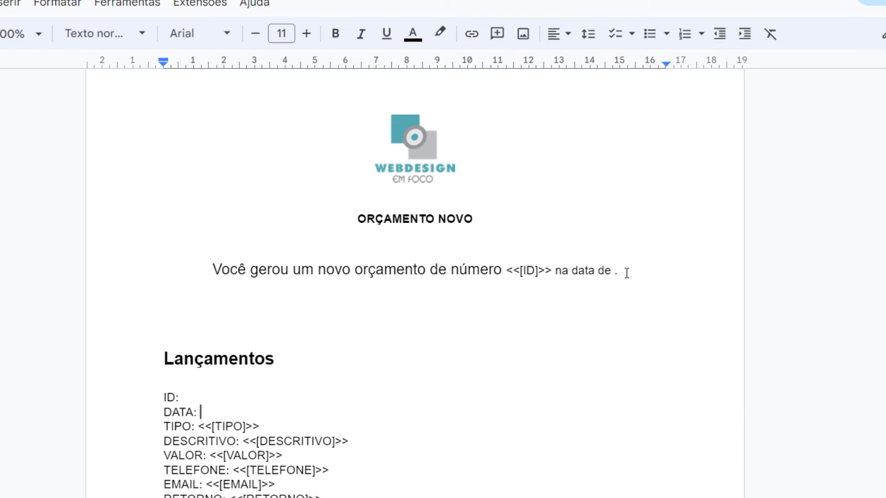
pyautogui.click(616, 275)
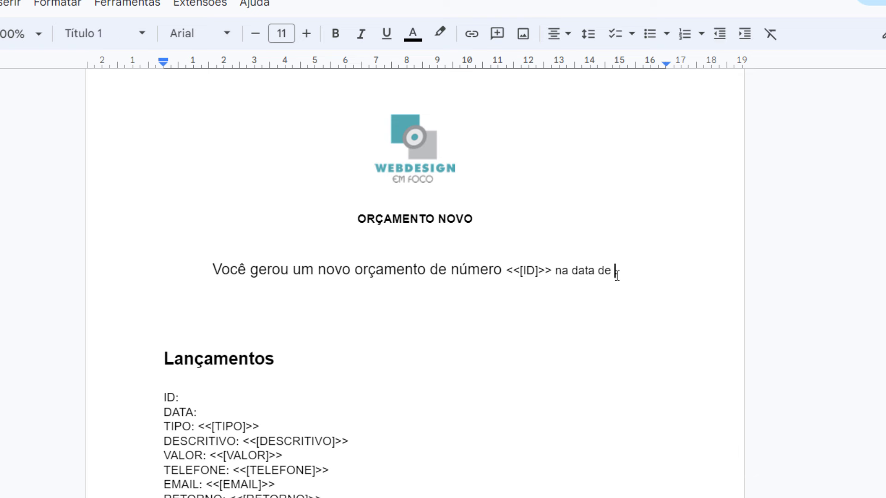
pyautogui.hotkey('ctrl', 'v')
pyautogui.scroll(-2, 480, 391)
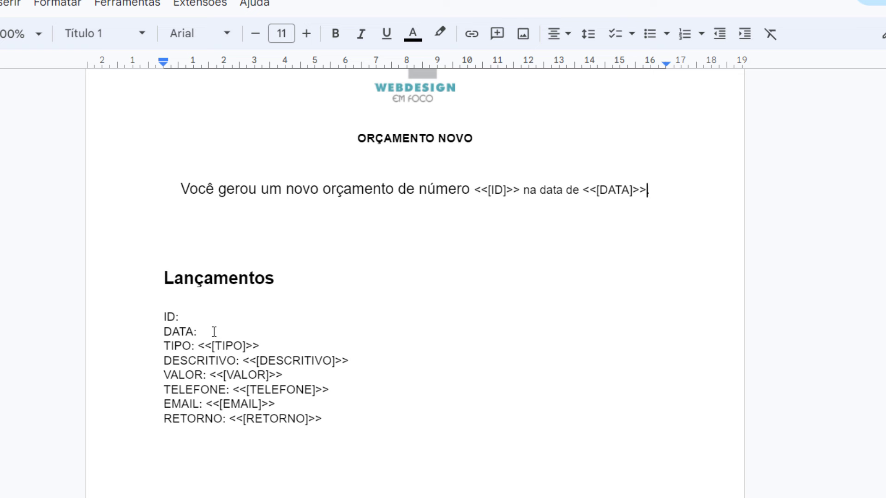
pyautogui.moveTo(214, 331); pyautogui.dragTo(156, 296)
# Replace the Lançamentos heading with 'Para o orçamento de tipo <<[TIPO]>>'
pyautogui.press('BackSpace')
pyautogui.press('BackSpace')
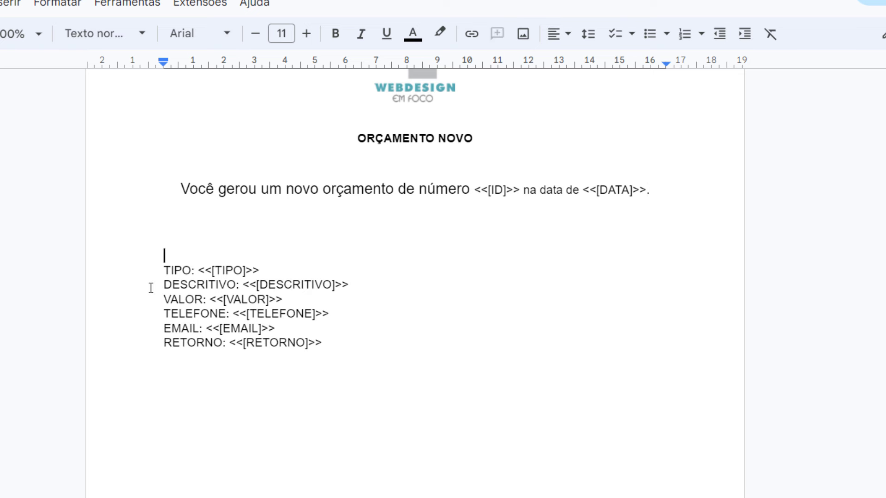
pyautogui.press('Return')
pyautogui.write('Para o or')
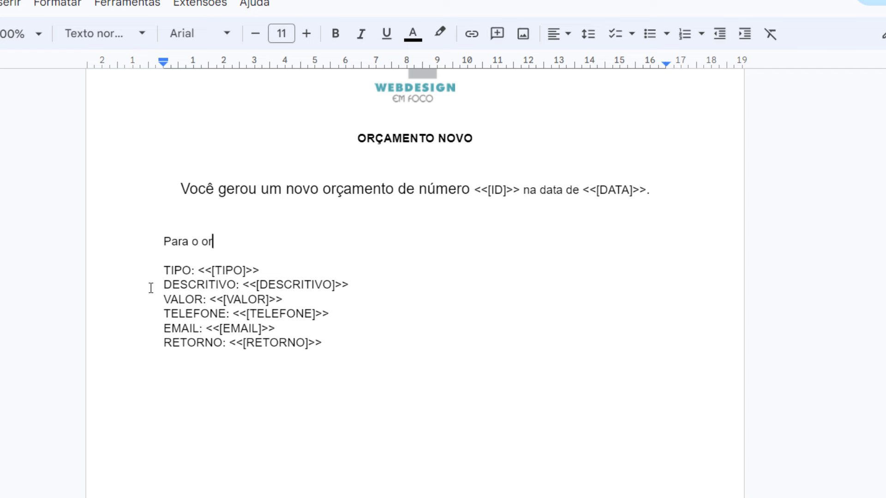
pyautogui.write('çamento de tipo')
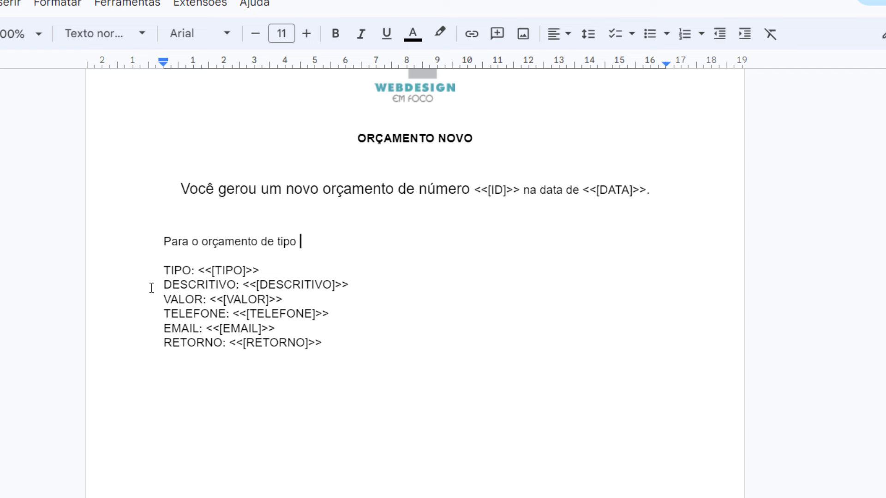
pyautogui.moveTo(270, 272); pyautogui.dragTo(199, 276)
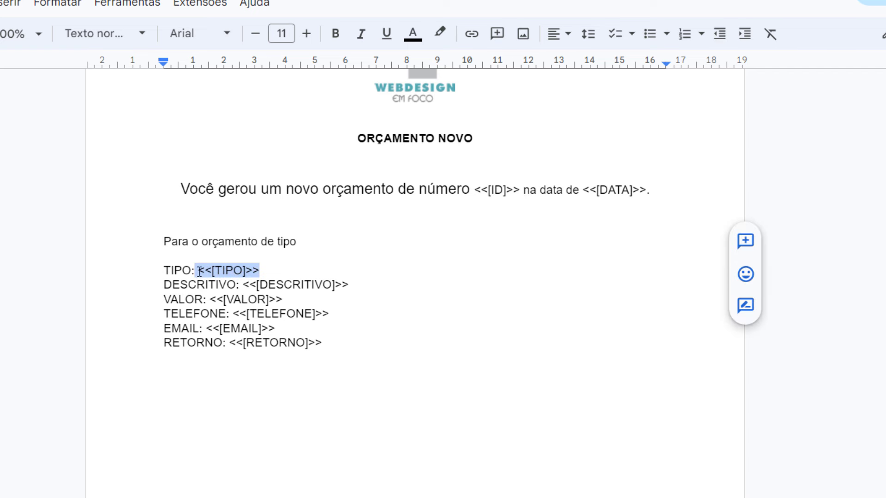
pyautogui.hotkey('ctrl', 'x')
pyautogui.click(365, 228)
pyautogui.click(354, 247)
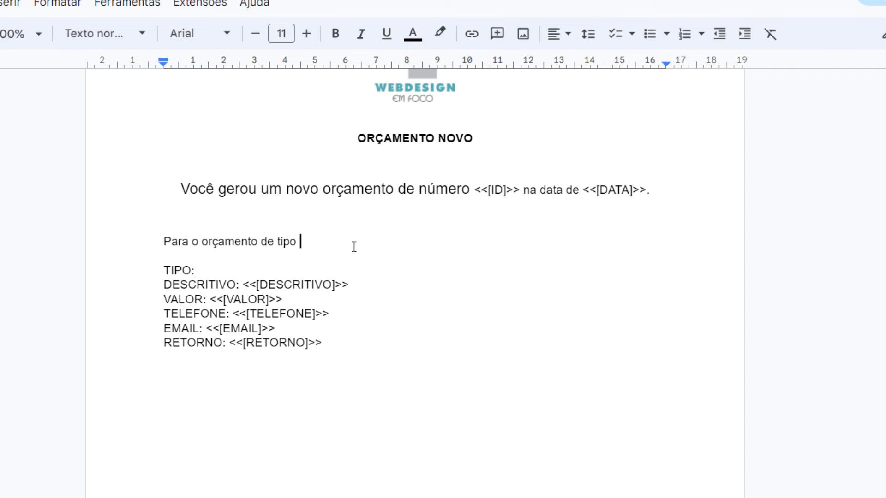
pyautogui.hotkey('ctrl', 'v')
# Continue with 'e descritivo <<[DESCRITIVO]>> possui um valor de:' and a blank line
pyautogui.write('e descr')
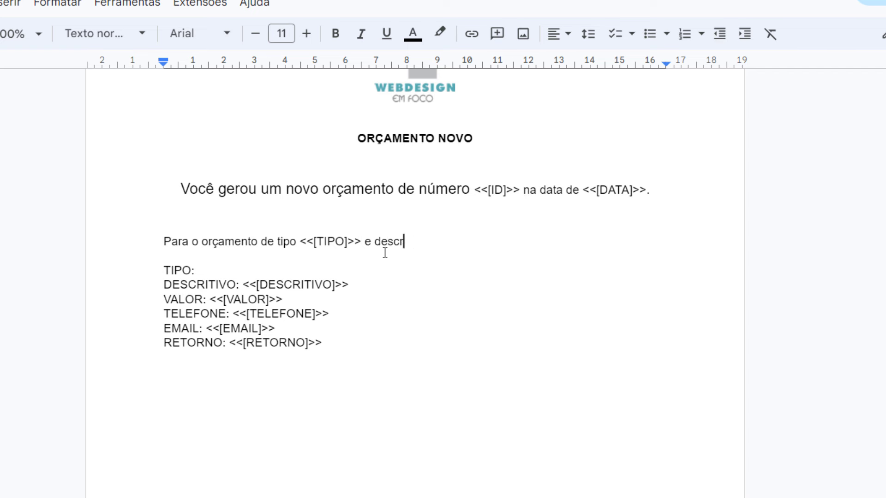
pyautogui.write('itivo')
pyautogui.moveTo(350, 285); pyautogui.dragTo(245, 286)
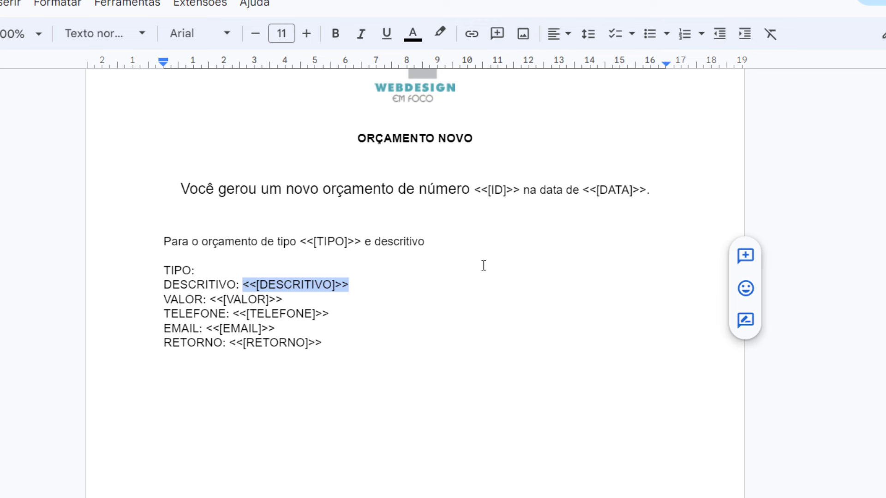
pyautogui.hotkey('ctrl', 'x')
pyautogui.click(524, 244)
pyautogui.hotkey('ctrl', 'v')
pyautogui.write('pos')
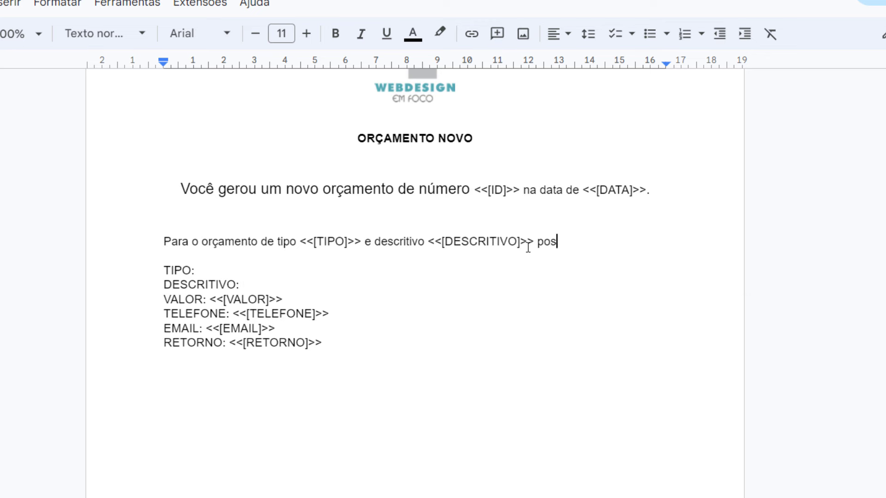
pyautogui.write('sui um valor d')
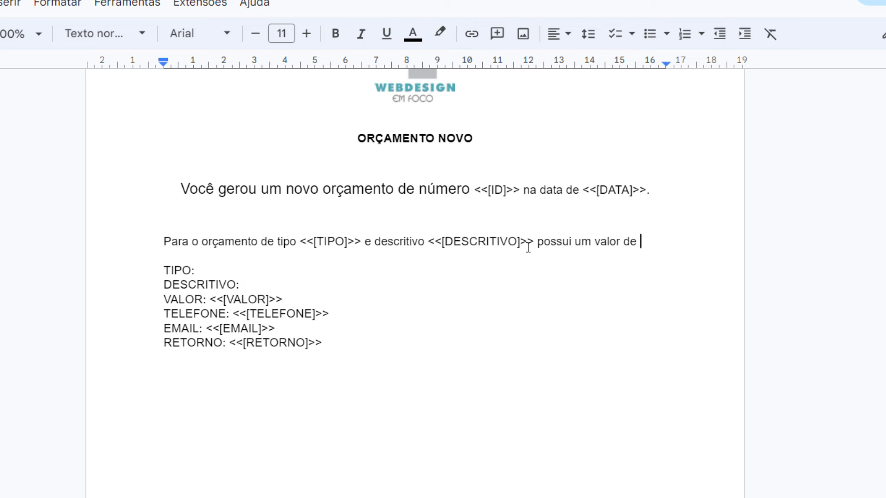
pyautogui.write('e:')
pyautogui.press('Return')
pyautogui.press('Return')
pyautogui.press('Return')
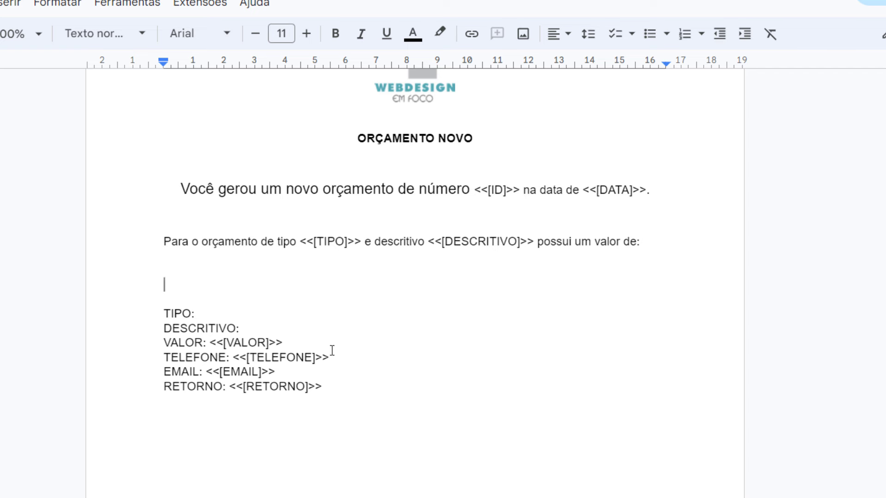
# Move <<[VALOR]>> to the empty line and make it 50 pt, bold and centred
pyautogui.moveTo(331, 358); pyautogui.dragTo(236, 360)
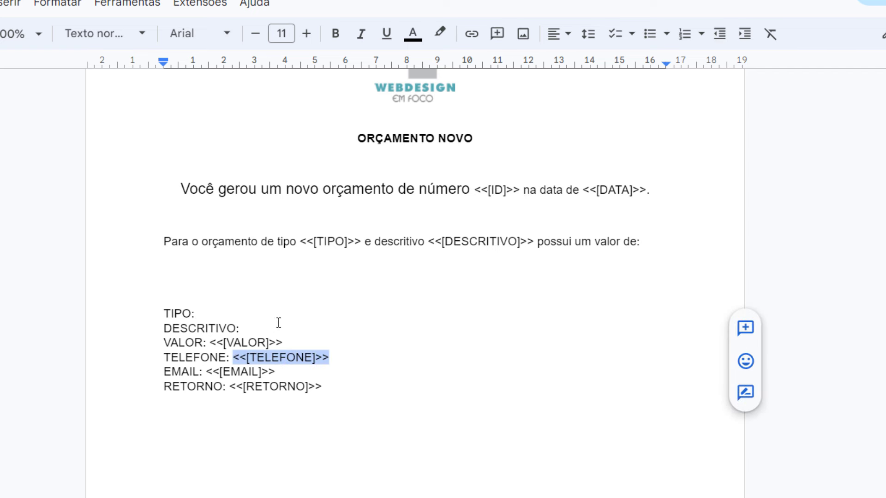
pyautogui.moveTo(291, 342); pyautogui.dragTo(212, 343)
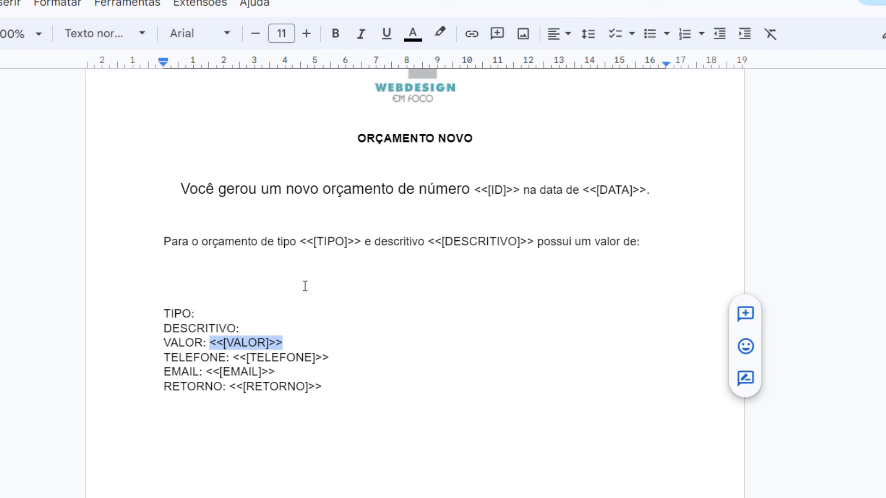
pyautogui.hotkey('ctrl', 'x')
pyautogui.click(323, 279)
pyautogui.hotkey('ctrl', 'v')
pyautogui.moveTo(322, 281); pyautogui.dragTo(134, 282)
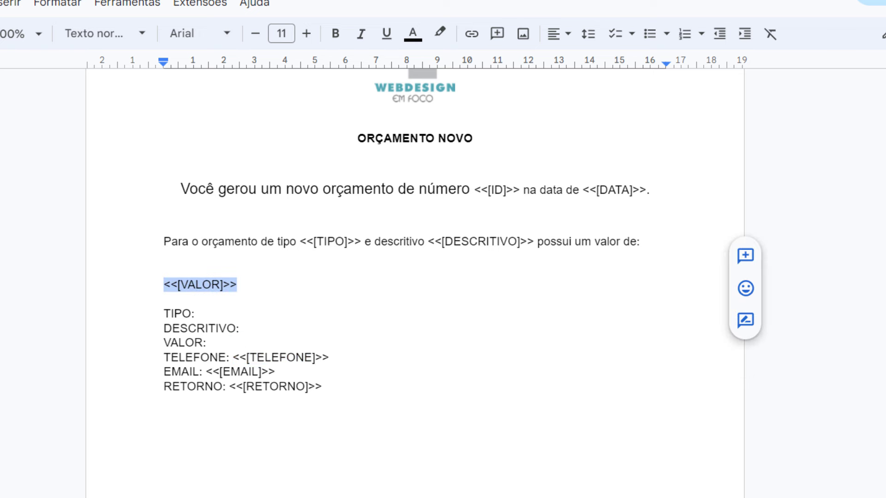
pyautogui.click(289, 33)
pyautogui.write('50')
pyautogui.press('Return')
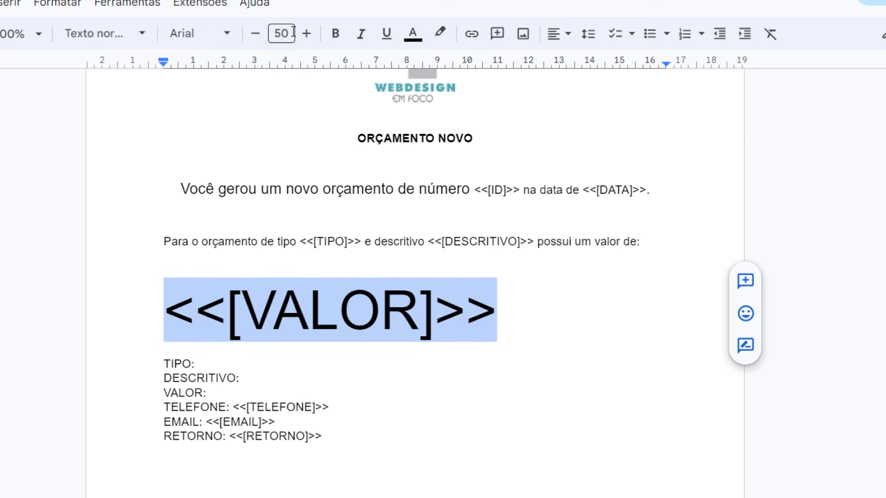
pyautogui.click(335, 33)
pyautogui.click(563, 35)
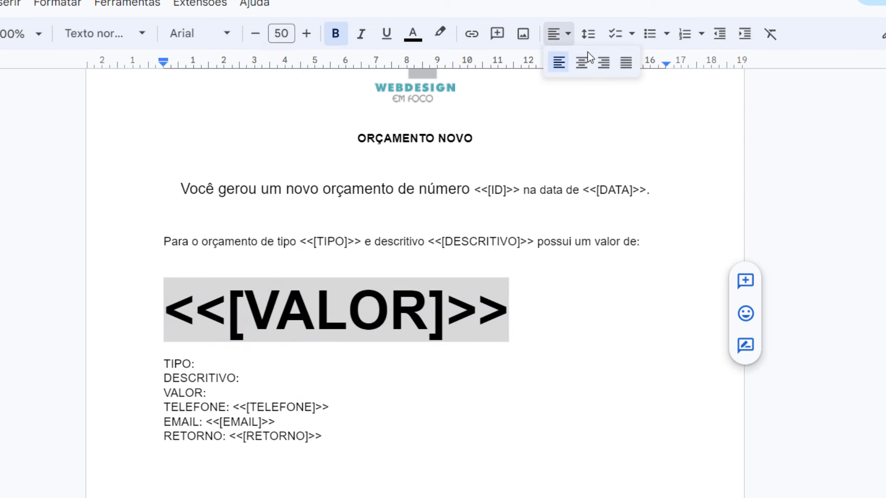
pyautogui.click(587, 63)
# Compare the TELEFONE, EMAIL and RETORNO placeholders with their spreadsheet columns
pyautogui.click(627, 370)
pyautogui.click(400, 453)
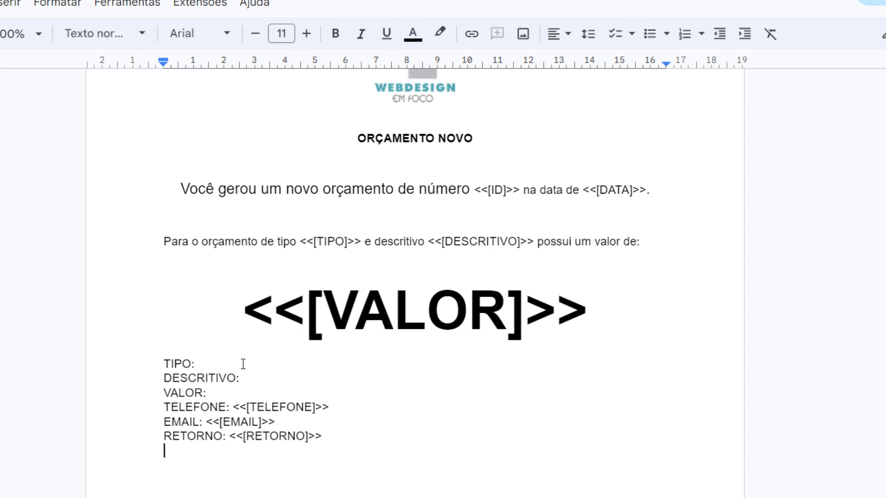
pyautogui.moveTo(348, 404); pyautogui.dragTo(221, 421)
pyautogui.moveTo(328, 438); pyautogui.dragTo(232, 441)
pyautogui.click(405, 455)
pyautogui.hotkey('ctrl', 'Tab')
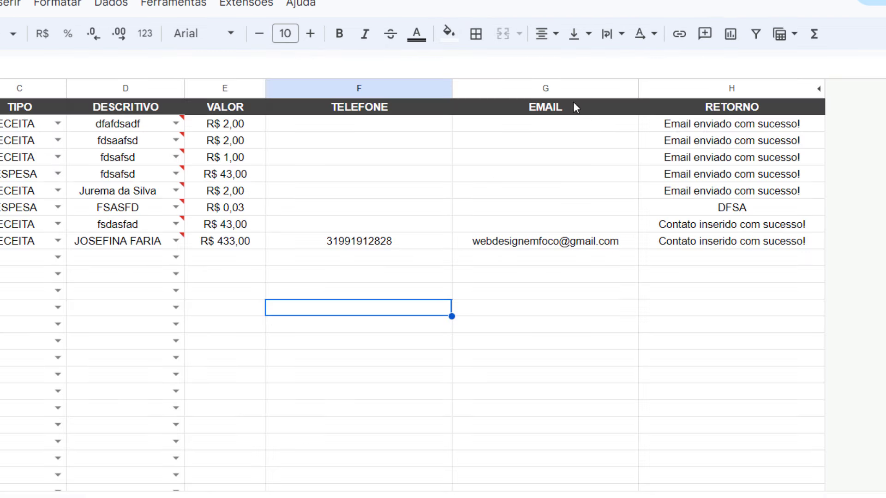
pyautogui.click(734, 88)
pyautogui.click(561, 93)
pyautogui.click(389, 93)
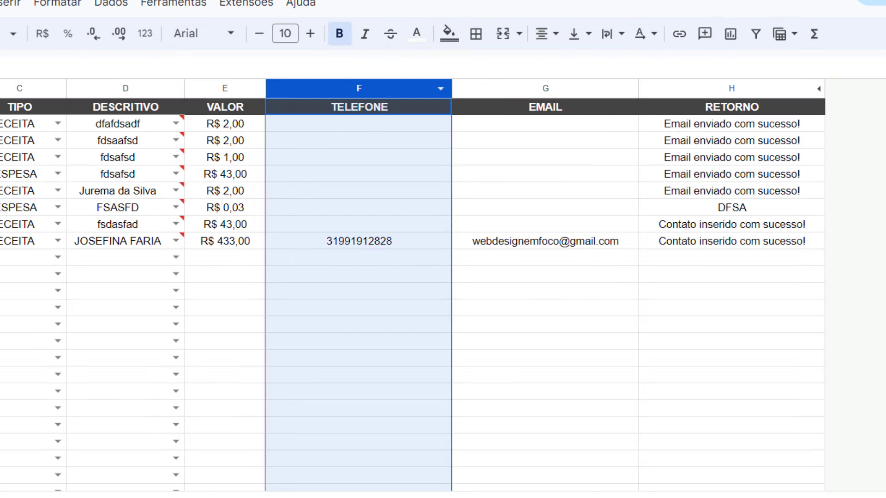
pyautogui.hotkey('ctrl', 'shift', 'Tab')
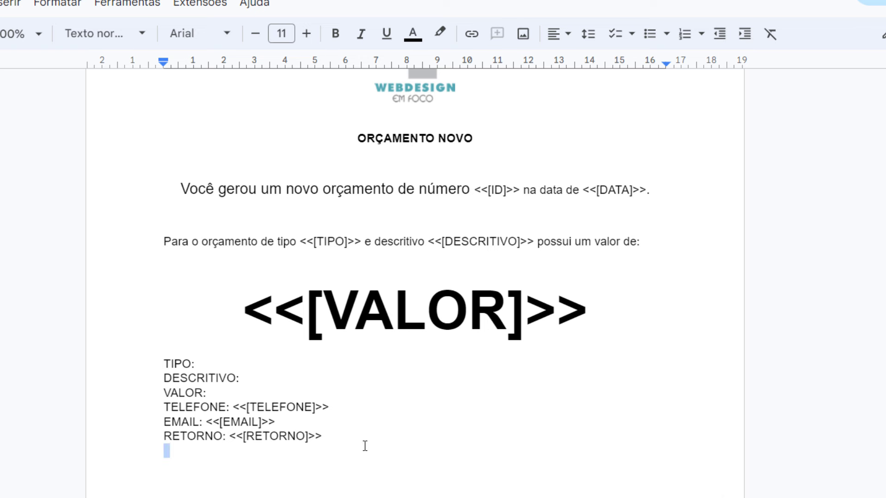
# Delete the TIPO-through-RETORNO field list, leaving the ID, DATA, TIPO, DESCRITIVO and VALOR placeholders
pyautogui.moveTo(364, 445); pyautogui.dragTo(145, 368)
pyautogui.press('BackSpace')
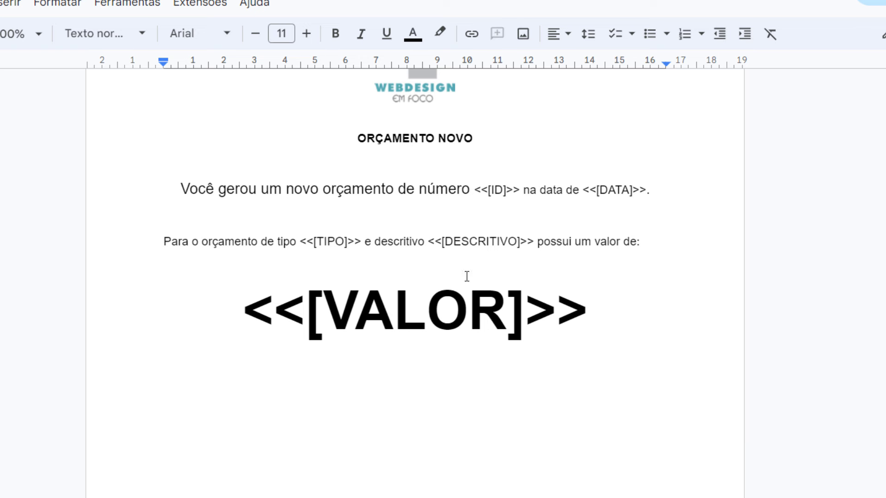
pyautogui.moveTo(476, 192); pyautogui.dragTo(513, 190)
pyautogui.moveTo(581, 189); pyautogui.dragTo(630, 190)
pyautogui.moveTo(308, 236); pyautogui.dragTo(354, 241)
pyautogui.moveTo(443, 240); pyautogui.dragTo(490, 240)
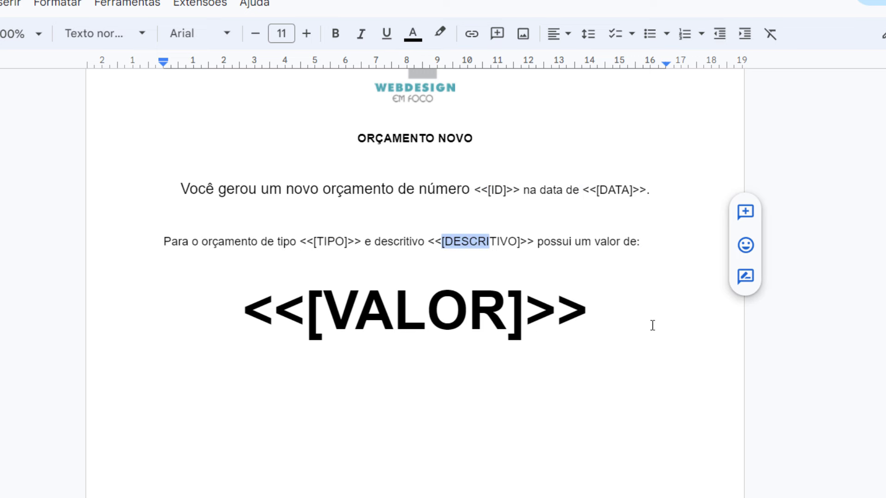
pyautogui.moveTo(653, 325); pyautogui.dragTo(203, 316)
pyautogui.click(241, 379)
# Review the WEBDESIGN logo and the 'Você gerou' paragraph at the top of the template
pyautogui.scroll(4, 623, 174)
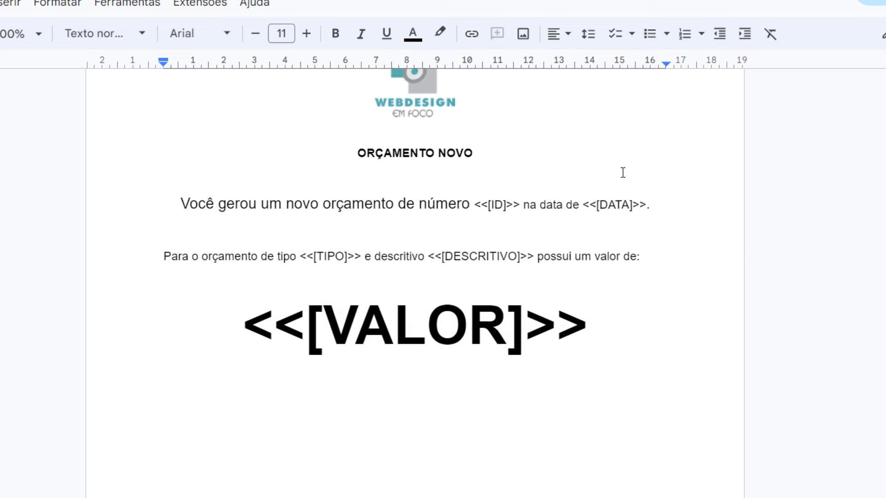
pyautogui.click(414, 222)
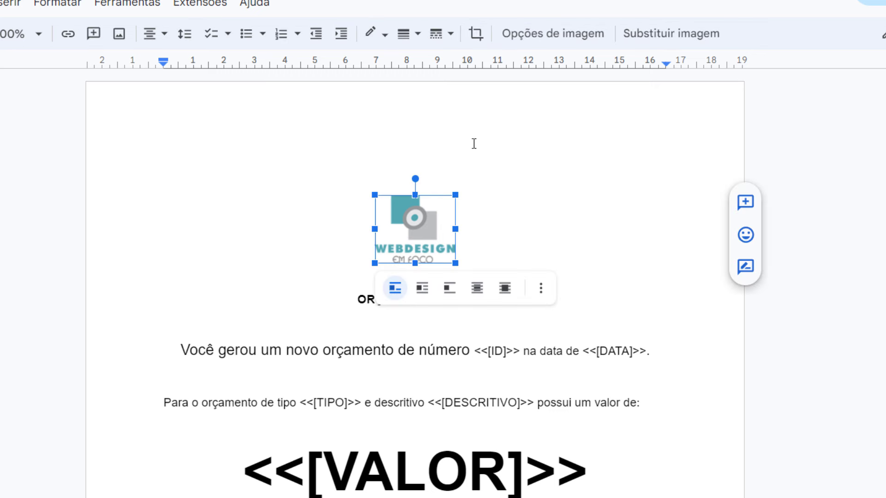
pyautogui.click(536, 214)
pyautogui.hotkey('shift', 'Left')
pyautogui.tripleClick(248, 354)
pyautogui.moveTo(690, 393); pyautogui.dragTo(356, 452)
pyautogui.click(356, 452)
# Colour the large <<[VALOR]>> placeholder dark green
pyautogui.scroll(-3, 583, 413)
pyautogui.moveTo(588, 318); pyautogui.dragTo(261, 268)
pyautogui.click(418, 34)
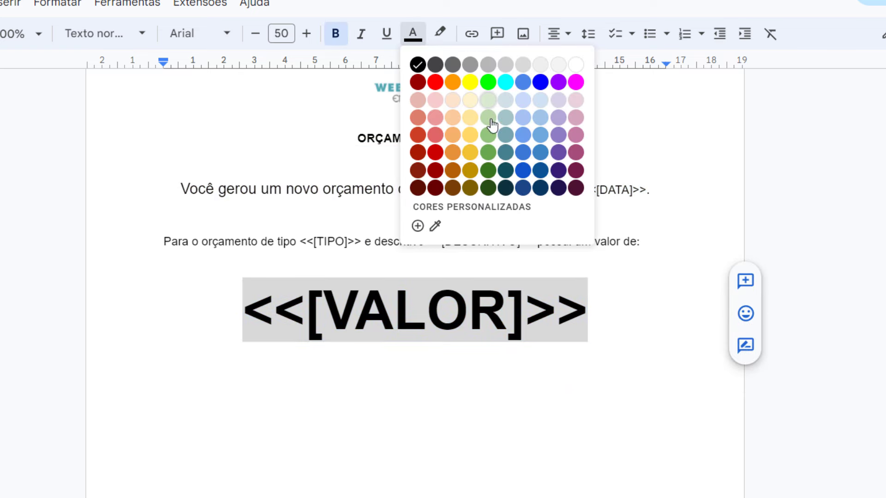
pyautogui.click(487, 166)
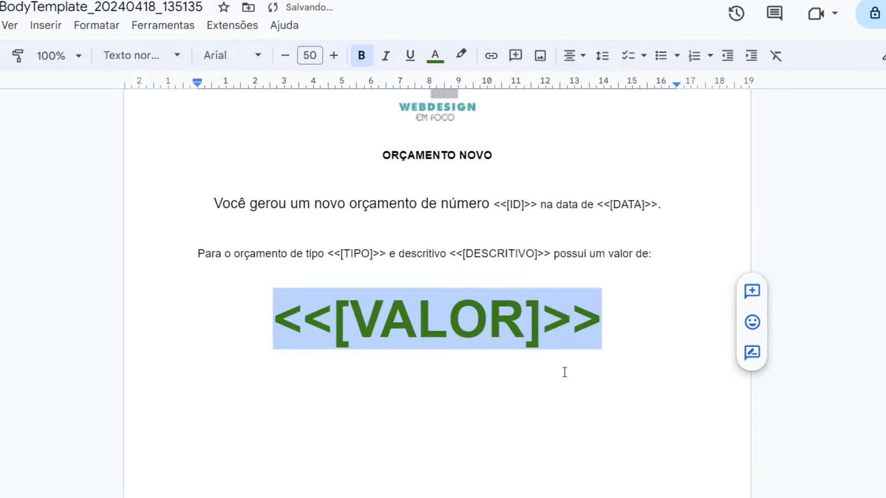
pyautogui.click(565, 372)
pyautogui.click(139, 9)
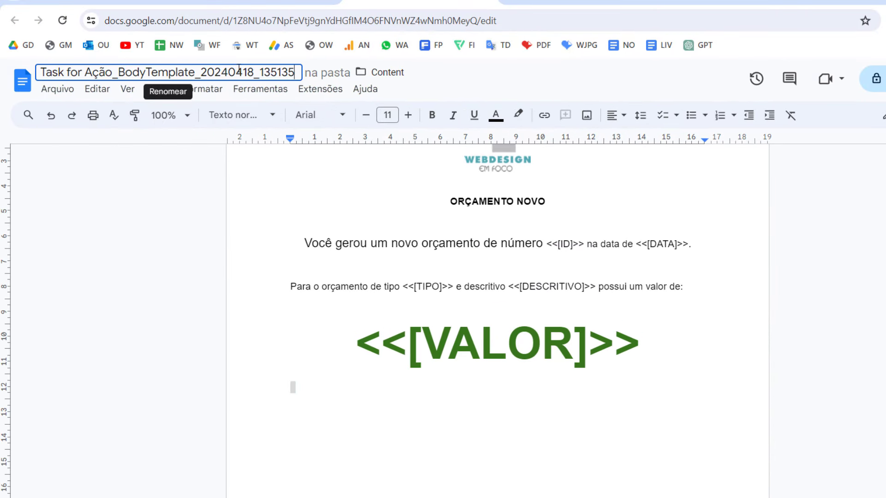
pyautogui.tripleClick(239, 70)
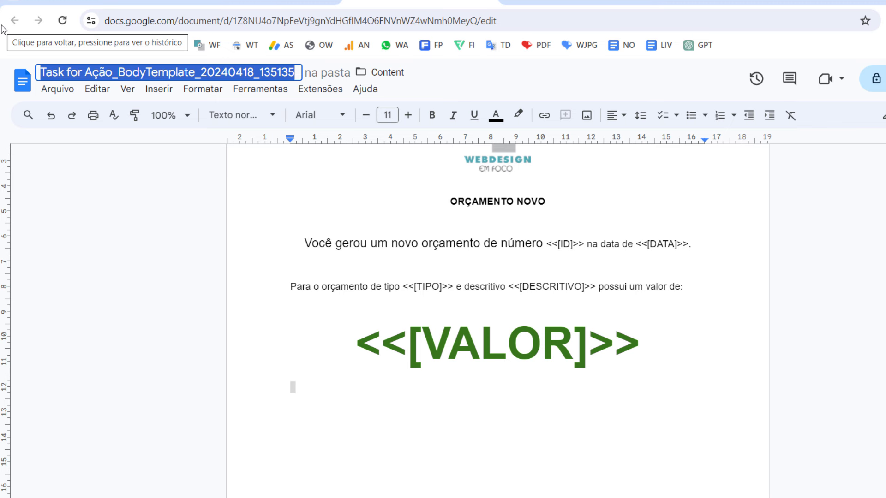
# Rename the Google Doc to 'Modelo Orçamento'
pyautogui.press('BackSpace')
pyautogui.write('Doc C')
pyautogui.press('BackSpace')
pyautogui.press('BackSpace')
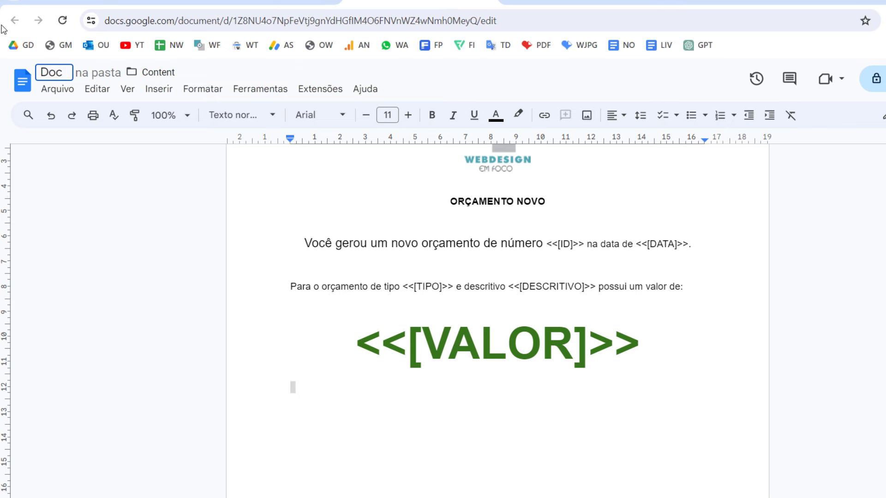
pyautogui.press('BackSpace')
pyautogui.press('BackSpace')
pyautogui.press('BackSpace')
pyautogui.write('Modelo O')
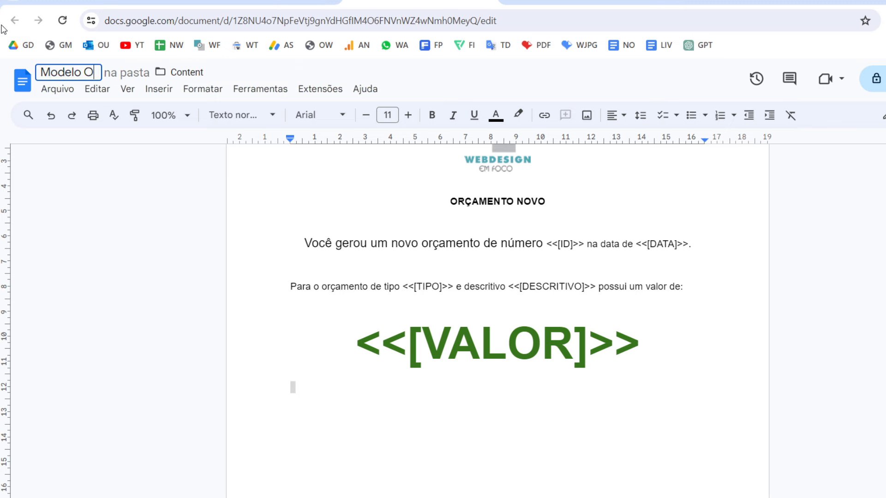
pyautogui.write('rçamento')
pyautogui.press('Return')
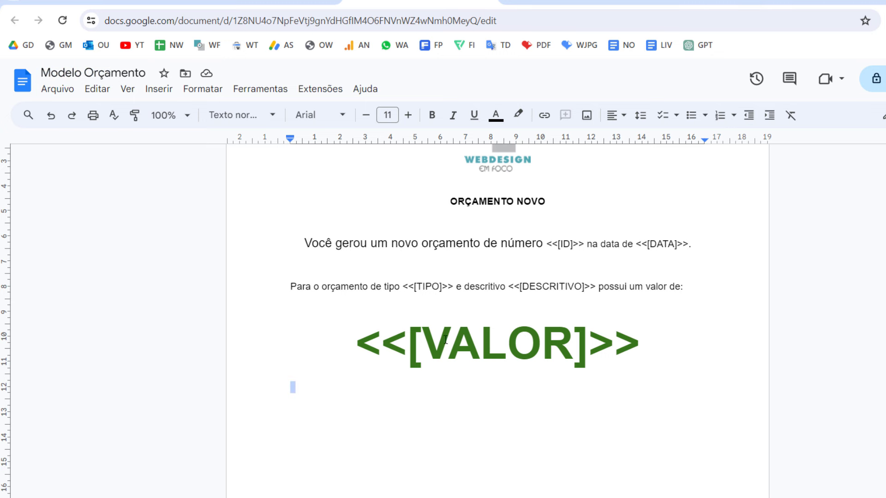
# Return to the AppSheet Bot PDF editor
pyautogui.click(552, 243)
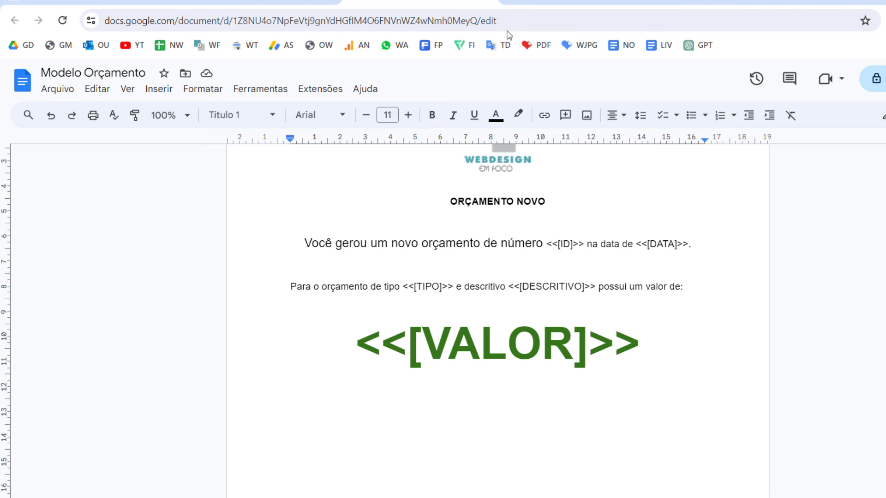
pyautogui.scroll(3, 627, 302)
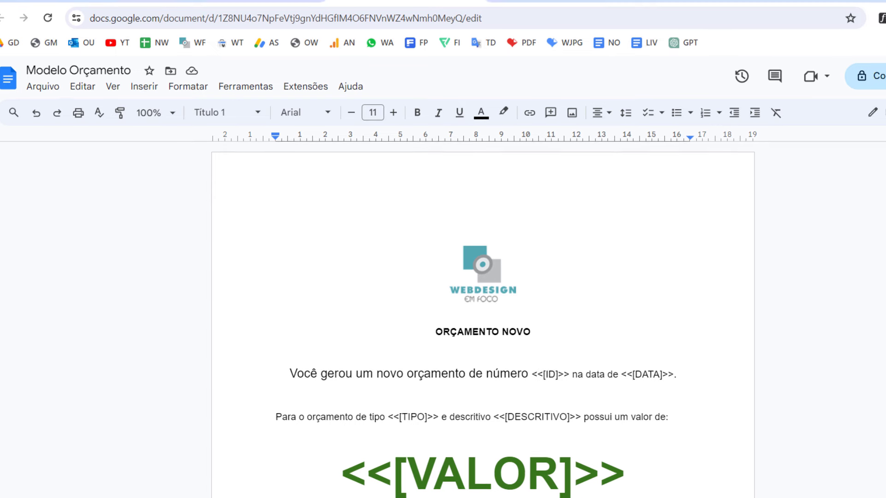
pyautogui.hotkey('ctrl', 'Tab')
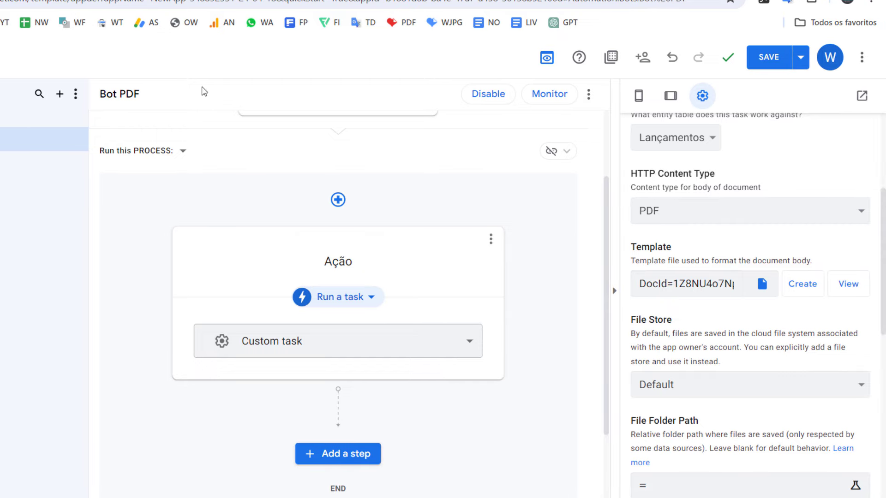
pyautogui.hotkey('ctrl', 'Tab')
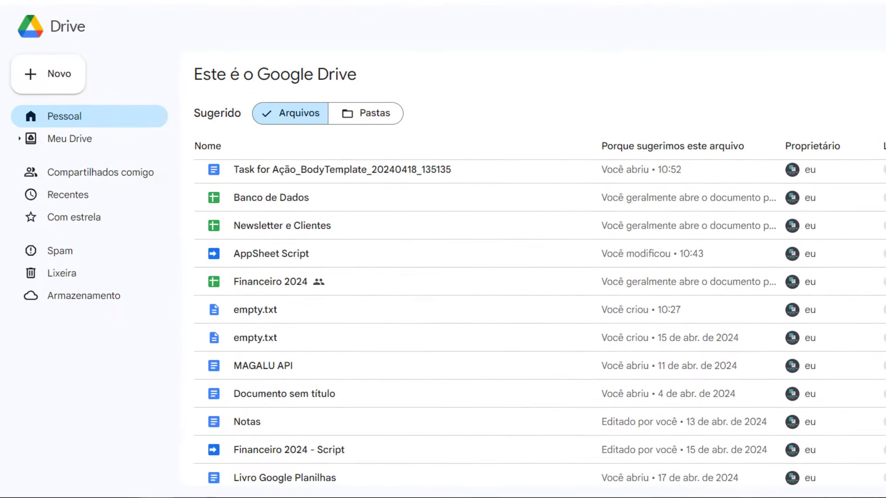
pyautogui.click(79, 139)
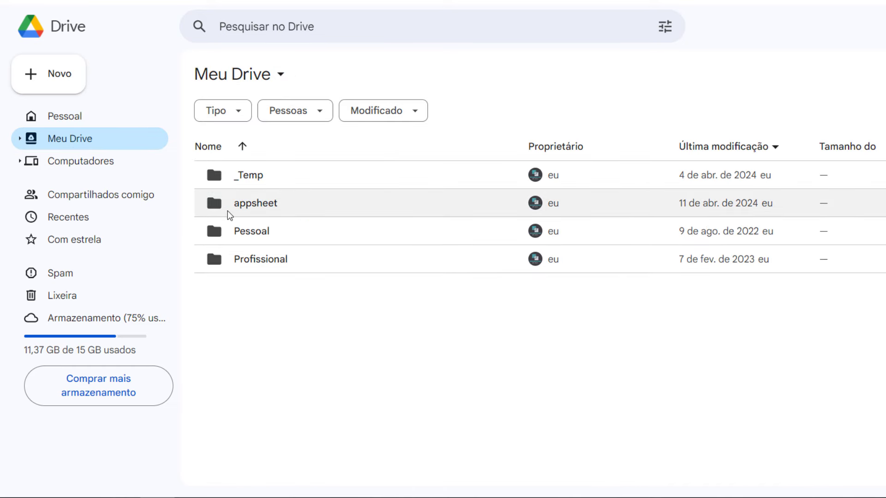
pyautogui.click(240, 214)
pyautogui.doubleClick(239, 214)
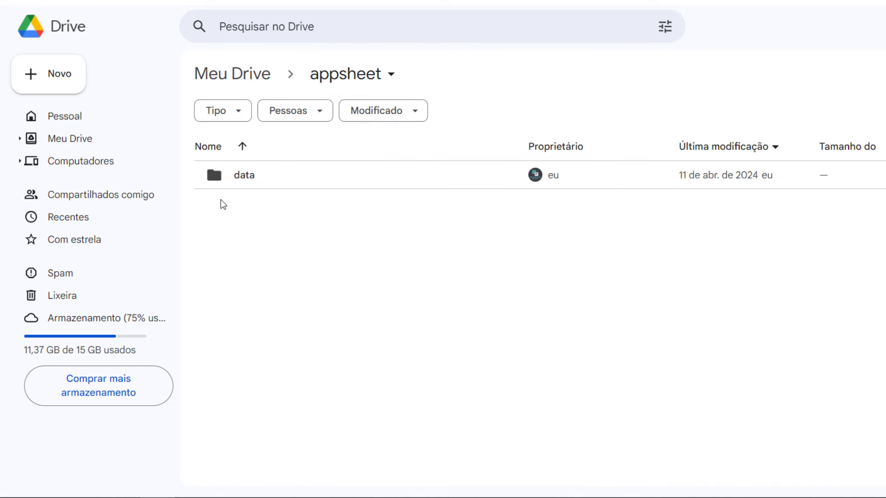
pyautogui.click(240, 186)
pyautogui.doubleClick(240, 185)
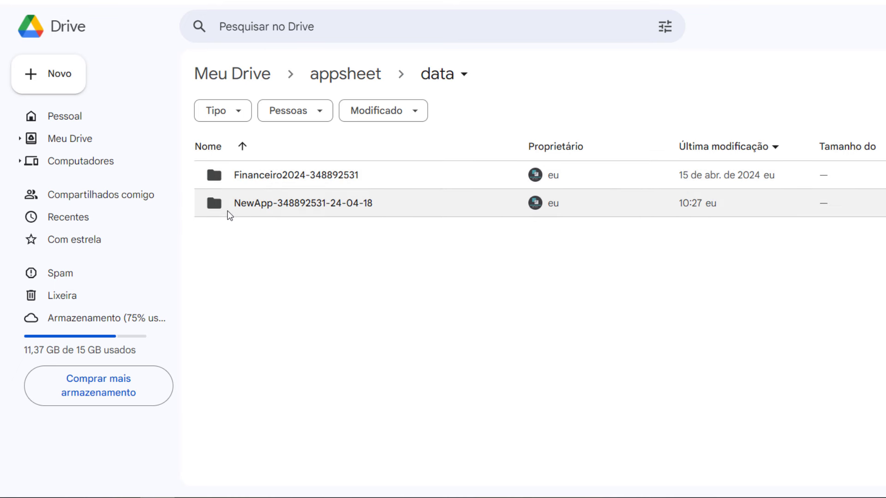
pyautogui.doubleClick(280, 213)
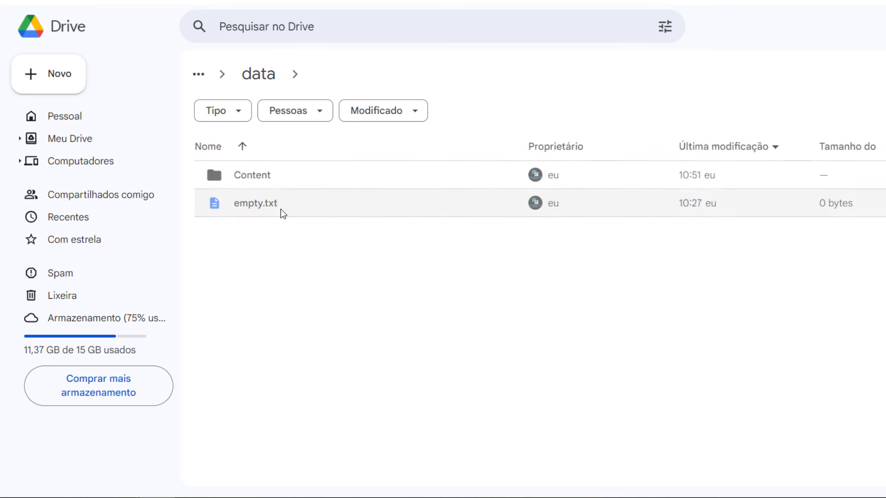
pyautogui.doubleClick(247, 185)
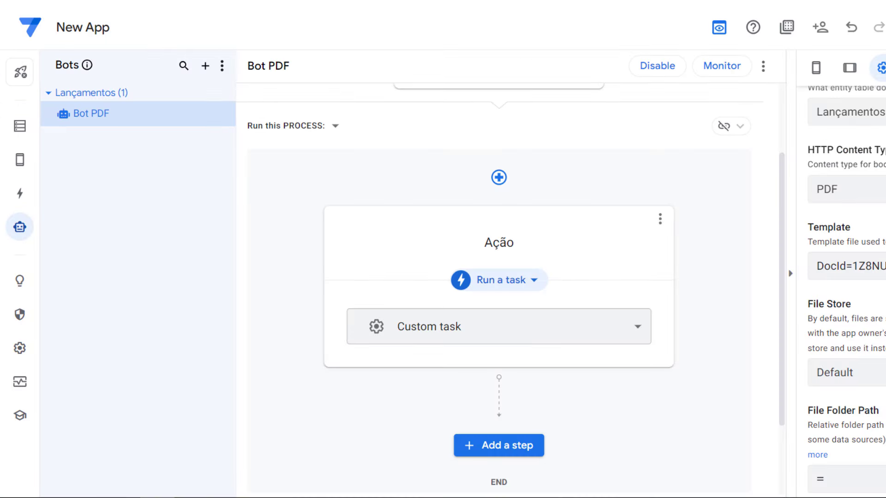
# Review the Bot PDF Evento and Ação settings, including Attachment Page Orientation
pyautogui.scroll(-5, 847, 291)
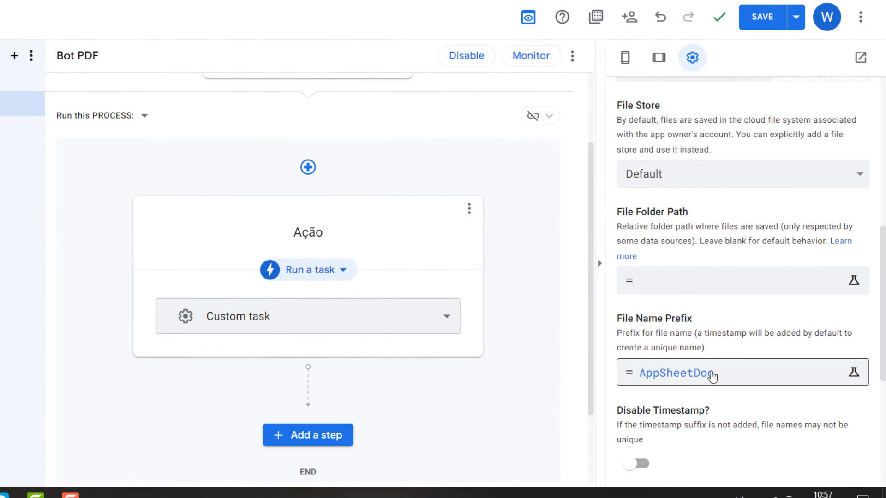
pyautogui.scroll(-3, 774, 331)
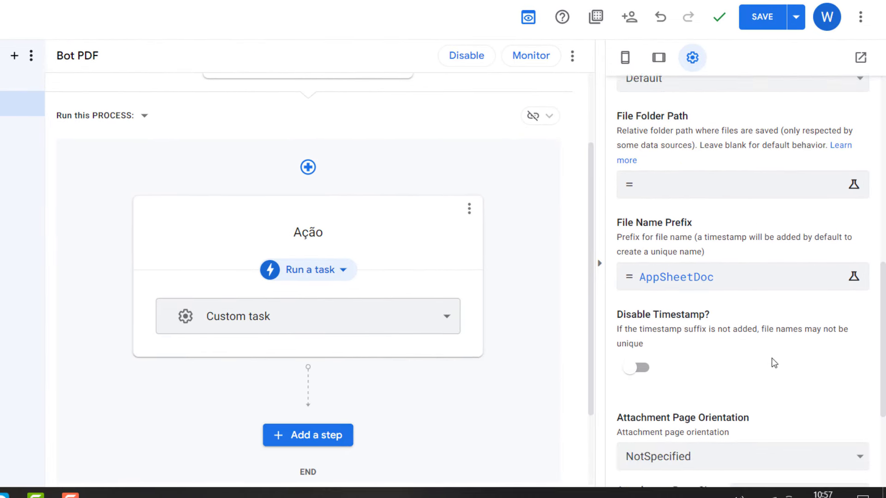
pyautogui.moveTo(671, 270); pyautogui.dragTo(628, 272)
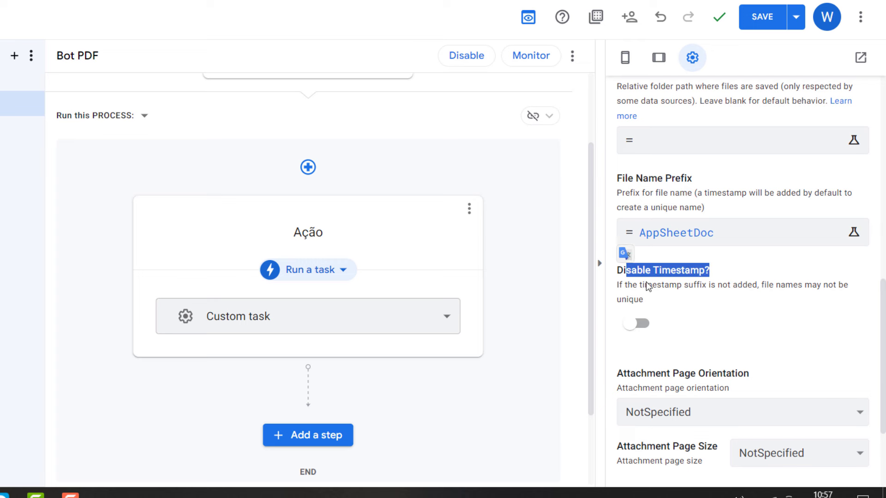
pyautogui.scroll(-3, 747, 336)
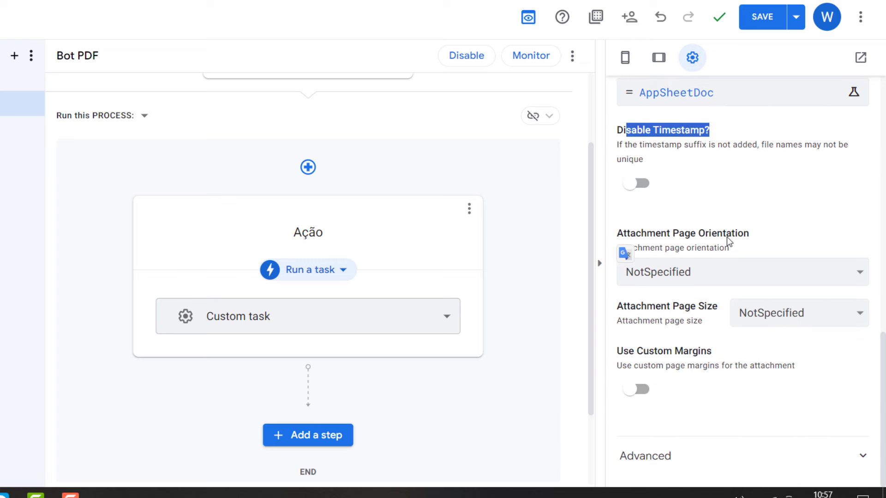
pyautogui.moveTo(726, 236); pyautogui.dragTo(610, 232)
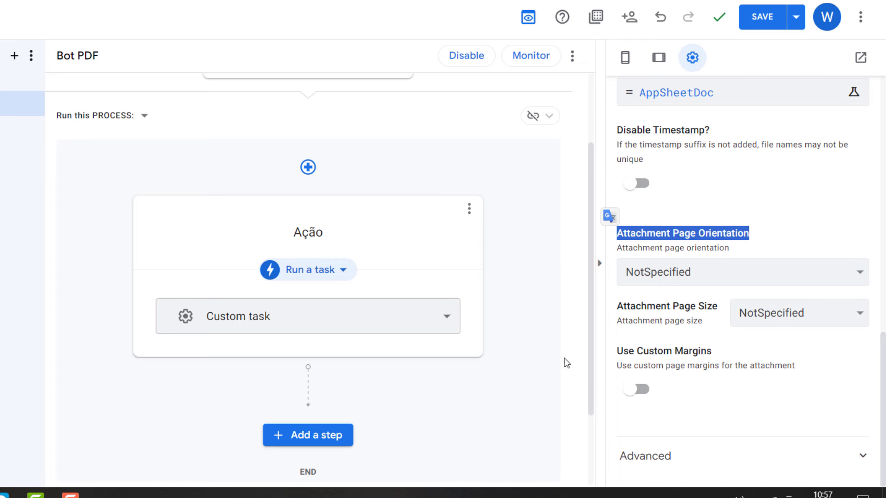
pyautogui.scroll(-3, 478, 403)
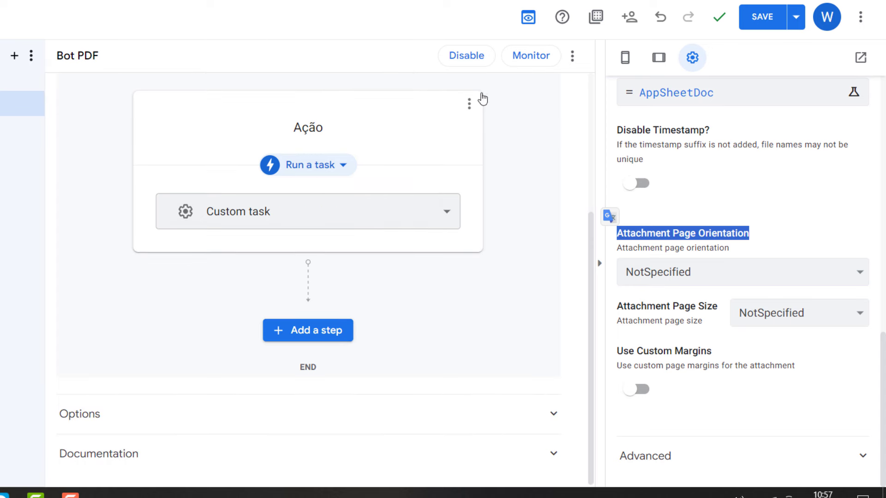
pyautogui.scroll(5, 477, 227)
pyautogui.click(342, 158)
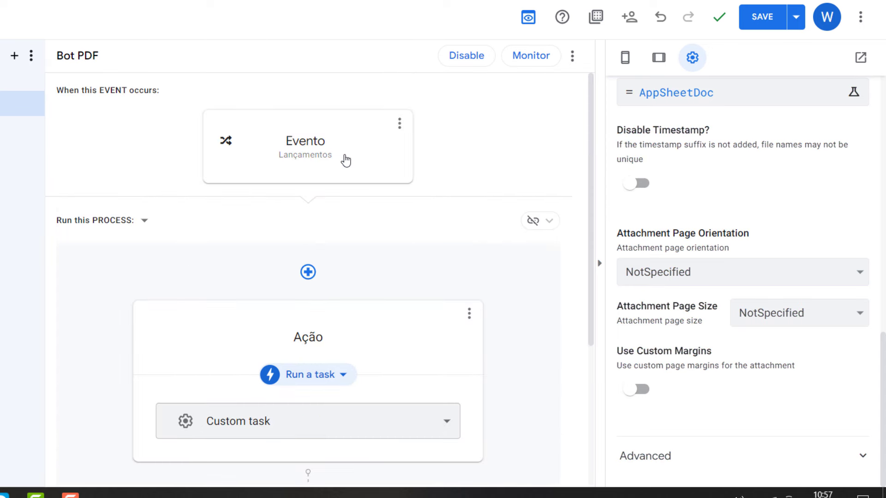
pyautogui.click(365, 312)
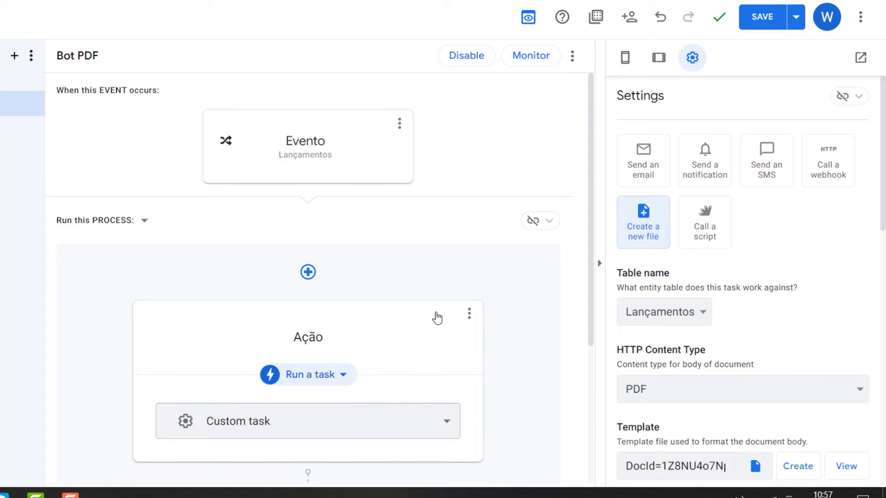
pyautogui.scroll(-2, 699, 340)
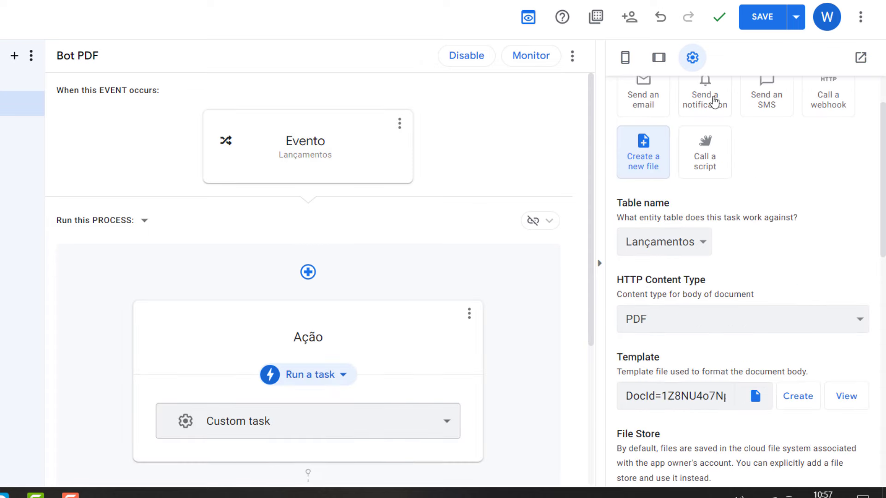
# Save the Bot PDF configuration
pyautogui.click(761, 17)
pyautogui.rightClick(530, 41)
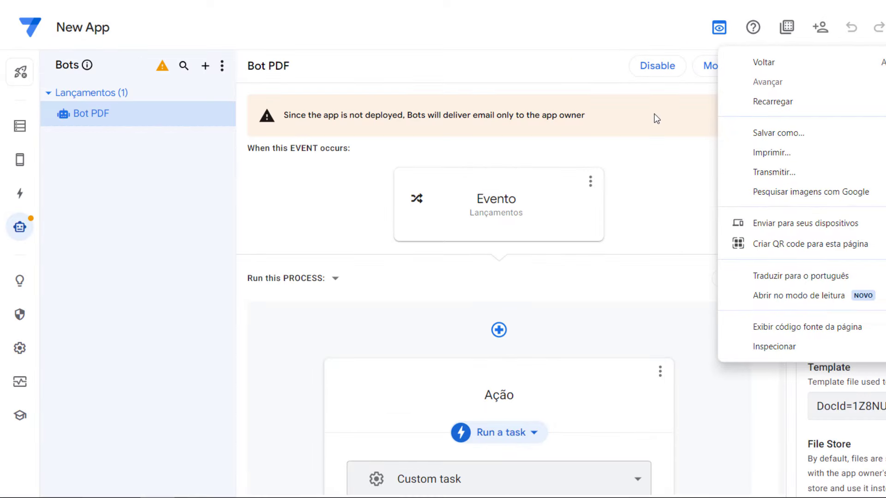
pyautogui.click(655, 150)
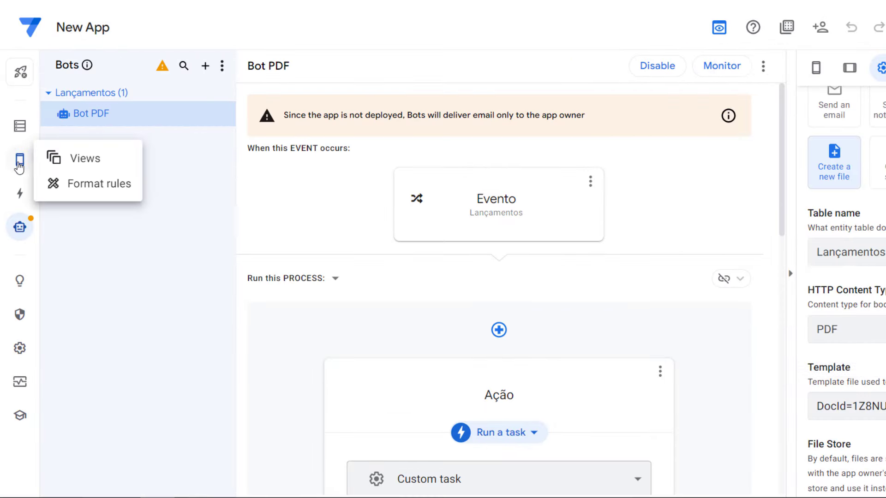
# Start a new Lançamentos record of type RECEITA with DESCRITIVO 'SITE' and VALOR 299
pyautogui.click(27, 155)
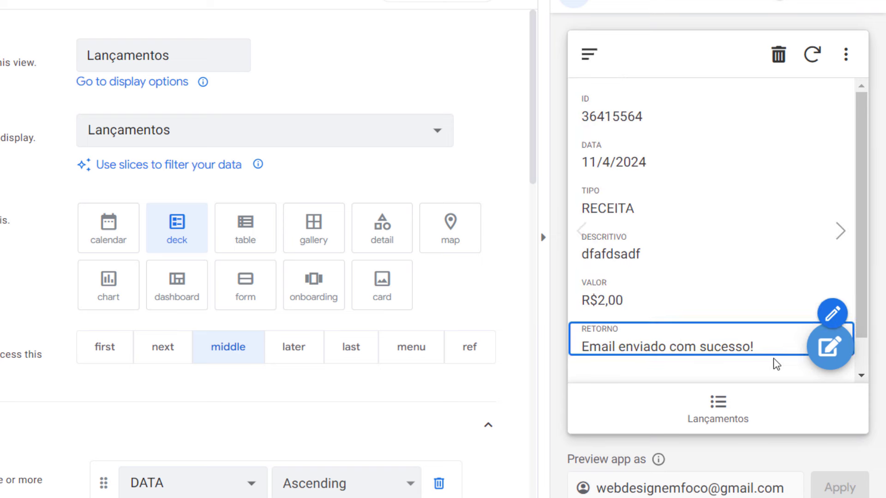
pyautogui.click(726, 416)
pyautogui.click(831, 347)
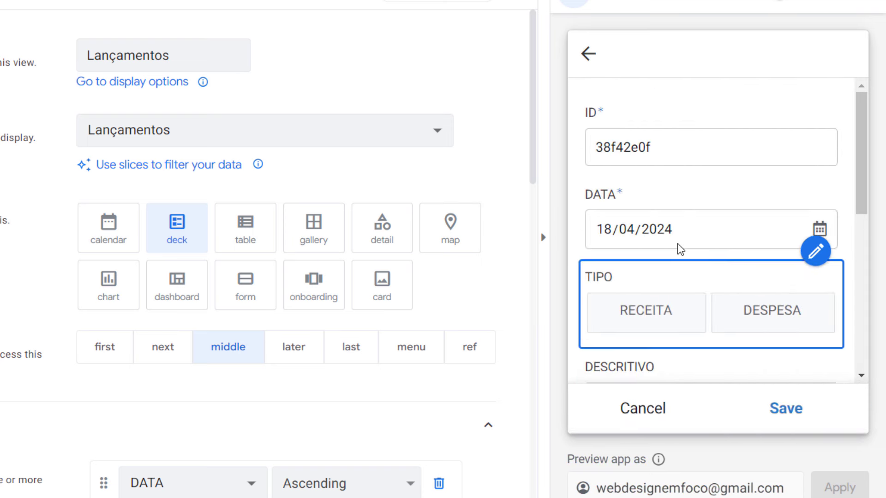
pyautogui.scroll(-2, 687, 222)
pyautogui.click(678, 231)
pyautogui.click(712, 234)
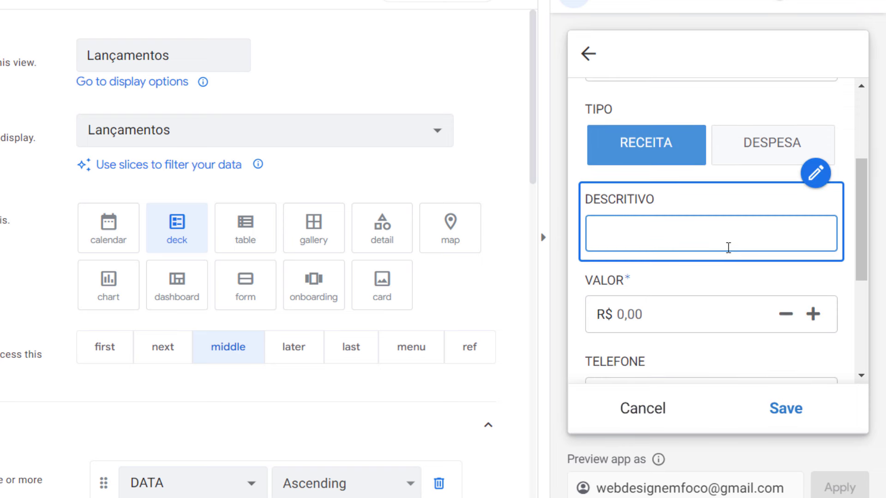
pyautogui.write('SITE')
pyautogui.click(714, 307)
pyautogui.write('2')
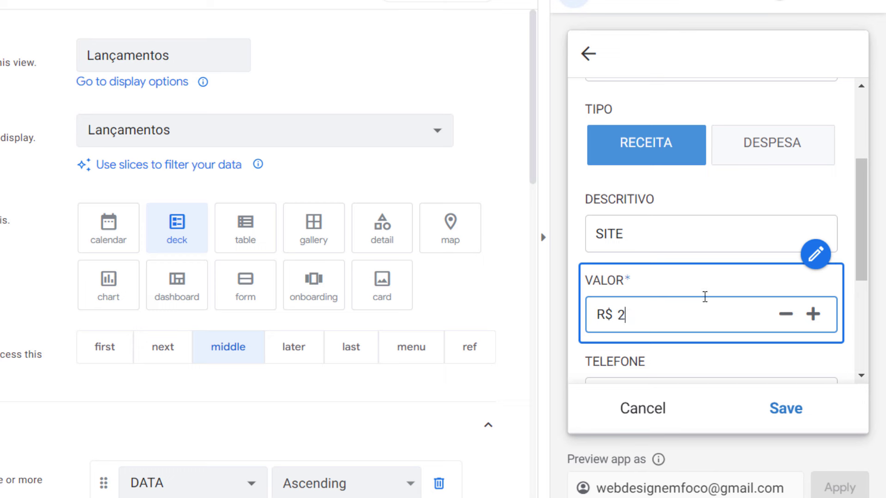
pyautogui.write('99,99')
pyautogui.press('BackSpace')
pyautogui.press('BackSpace')
# Fill in the record's phone number, e-mail address and RETORNO fields
pyautogui.scroll(-5, 704, 296)
pyautogui.click(723, 262)
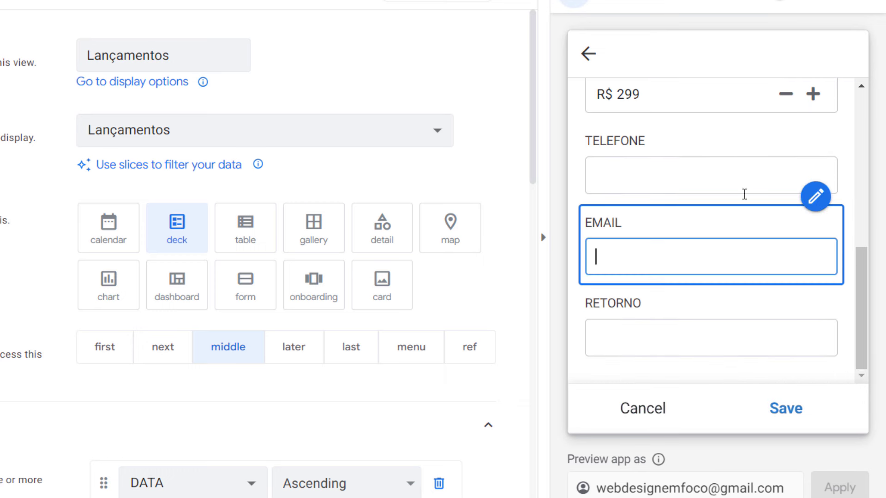
pyautogui.click(744, 193)
pyautogui.write('2414231')
pyautogui.click(735, 256)
pyautogui.write('FSD')
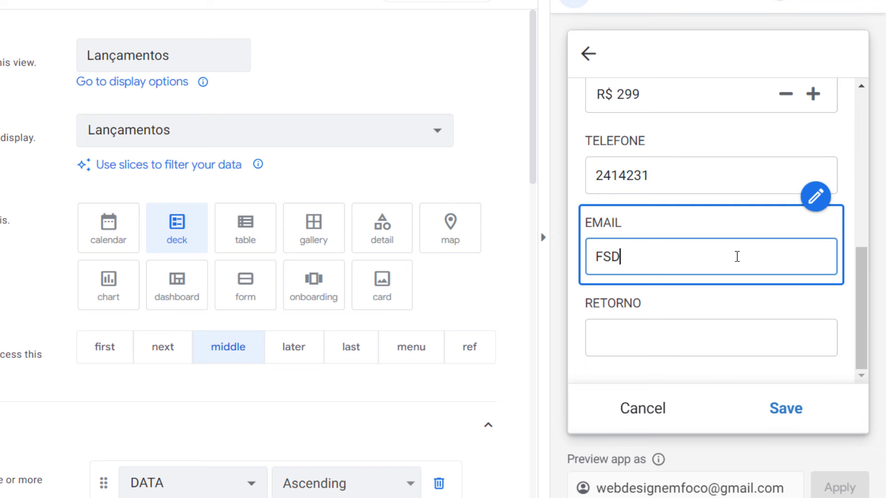
pyautogui.press('BackSpace')
pyautogui.write('dfs')
pyautogui.press('BackSpace')
pyautogui.press('BackSpace')
pyautogui.press('BackSpace')
pyautogui.press('BackSpace')
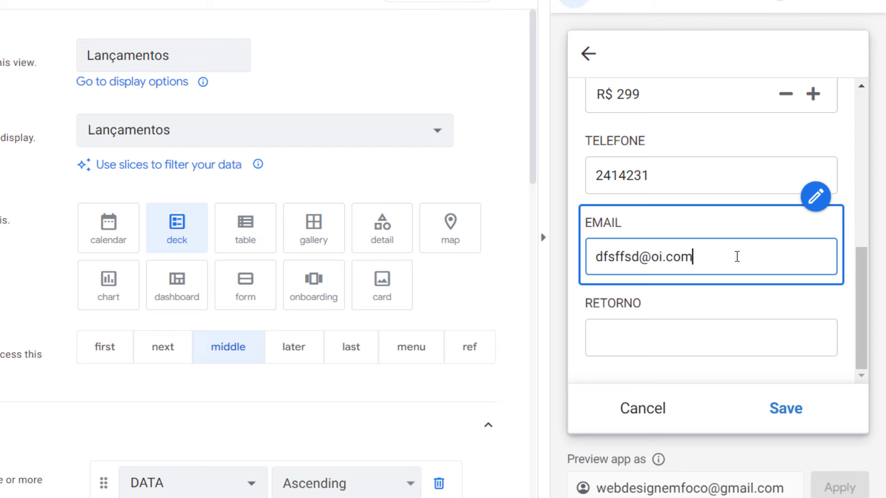
pyautogui.click(691, 349)
pyautogui.write('fdsaafsd')
pyautogui.scroll(8, 713, 346)
pyautogui.click(697, 183)
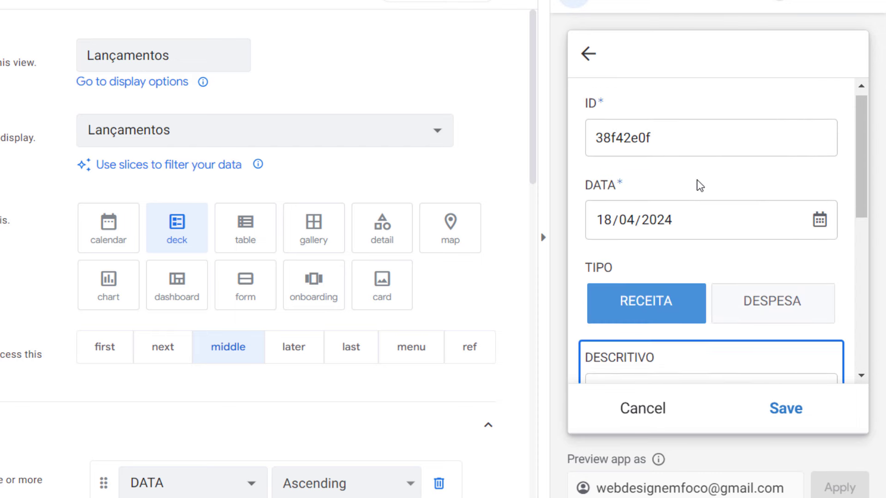
# Save the record and confirm SITE appears in the new Banco de Dados row
pyautogui.click(790, 411)
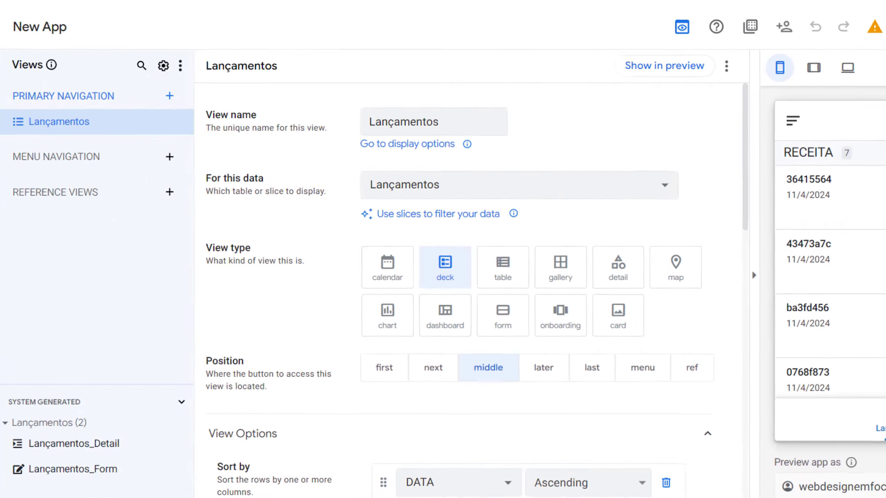
pyautogui.hotkey('ctrl', 'Tab')
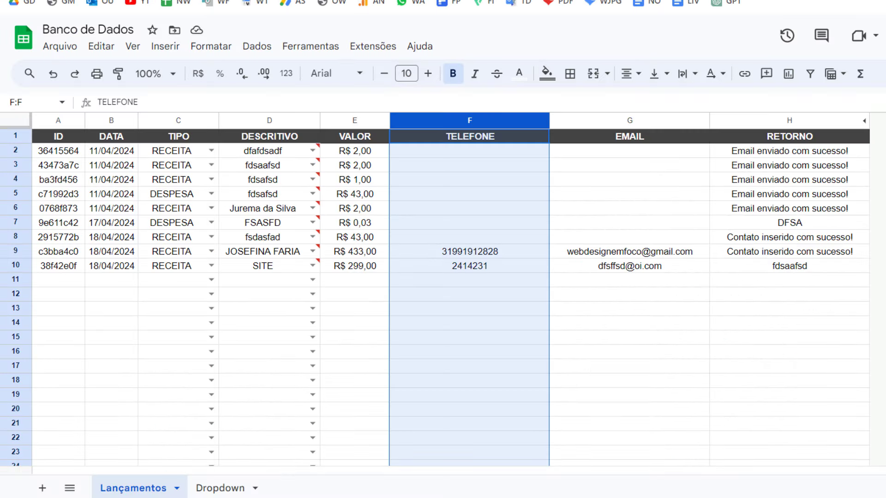
pyautogui.click(283, 268)
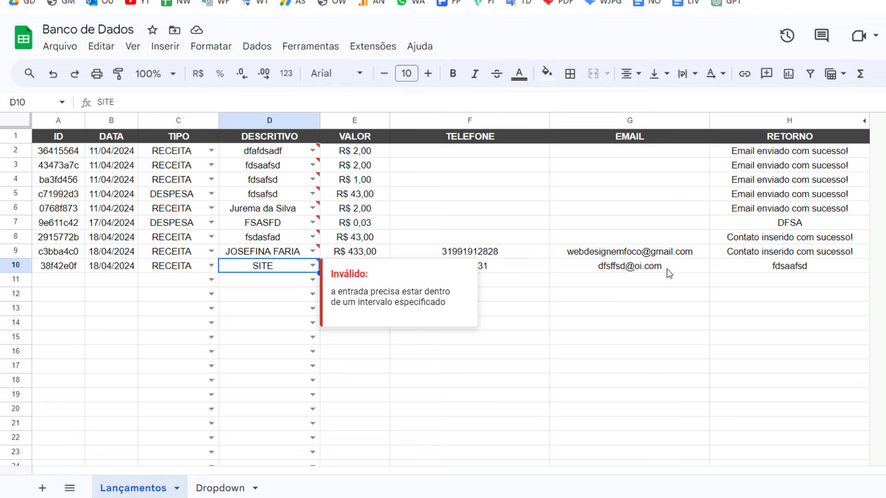
pyautogui.press('Right')
pyautogui.press('Right')
pyautogui.press('Right')
pyautogui.press('Right')
pyautogui.hotkey('ctrl', 'Tab')
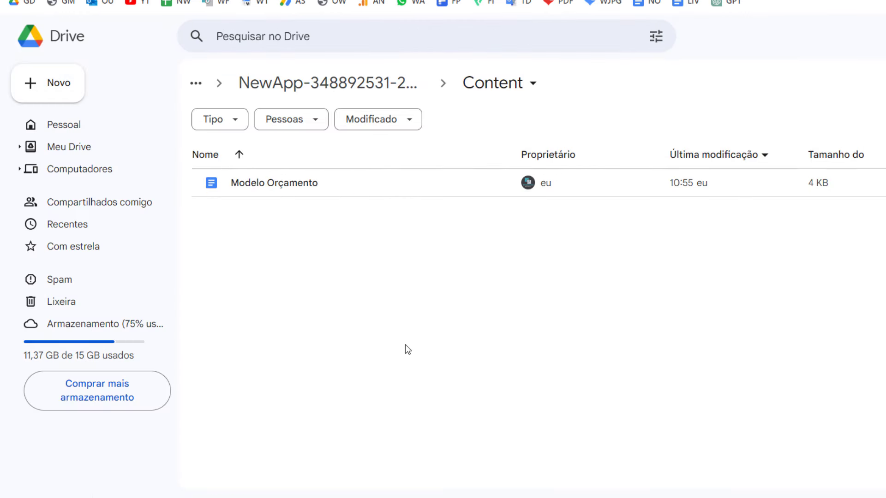
# Open the generated quote PDF in the NewApp Files folder
pyautogui.click(323, 83)
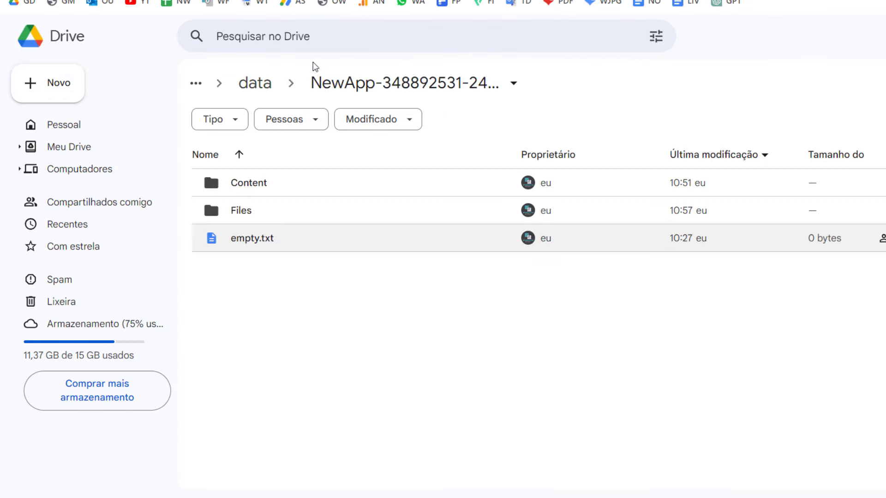
pyautogui.click(238, 211)
pyautogui.doubleClick(235, 211)
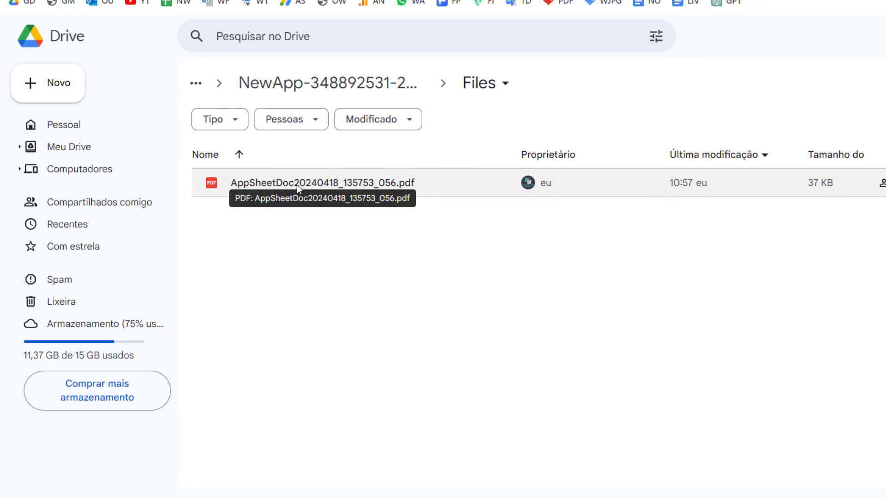
pyautogui.click(297, 185)
pyautogui.doubleClick(310, 184)
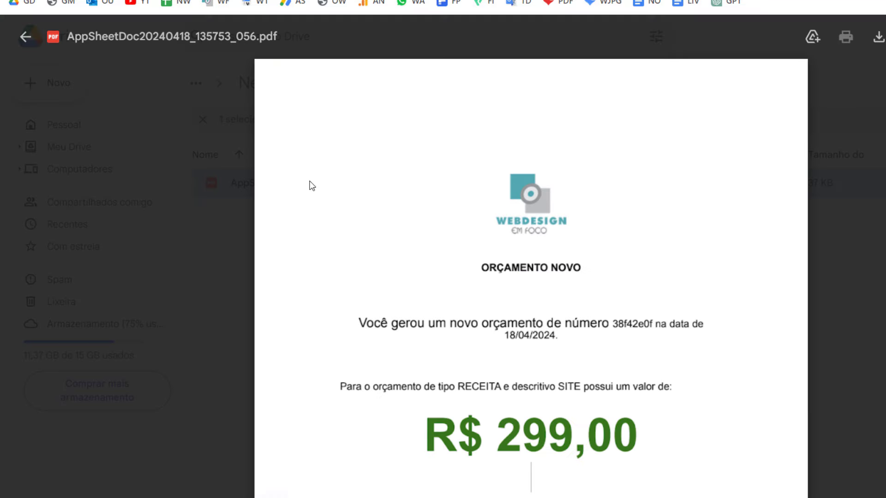
# Check the PDF's ORÇAMENTO NOVO heading and quote number 38f42e0f against the sheet's A10 ID
pyautogui.scroll(-2, 483, 232)
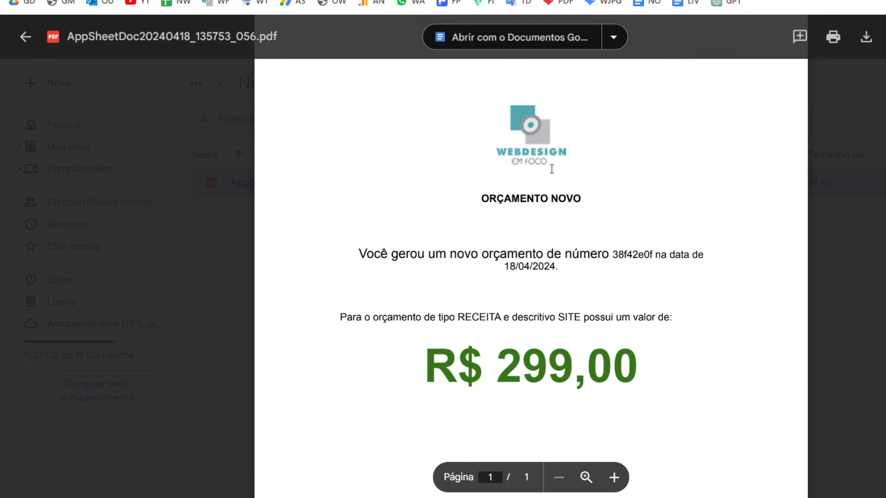
pyautogui.moveTo(495, 195); pyautogui.dragTo(577, 208)
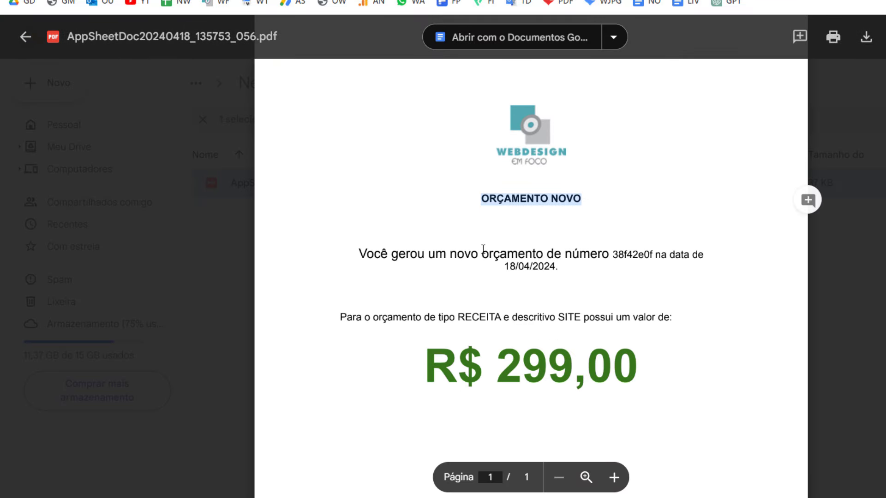
pyautogui.doubleClick(619, 255)
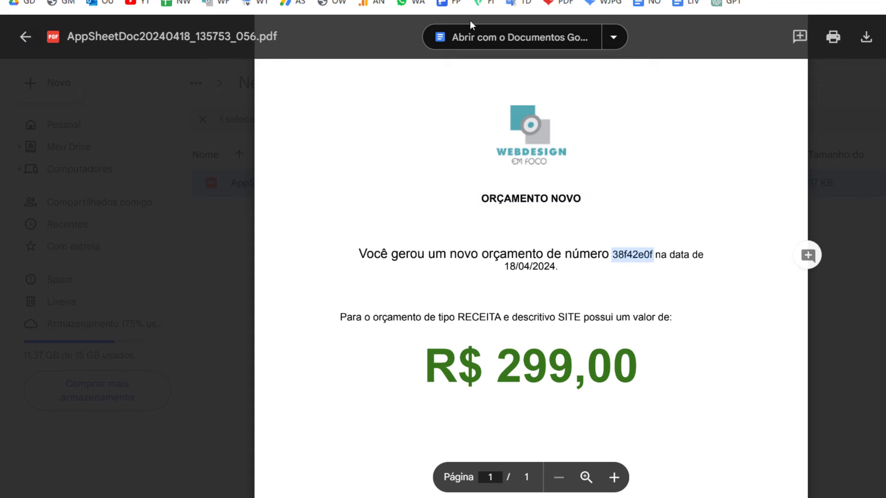
pyautogui.hotkey('ctrl', 'Tab')
pyautogui.click(79, 273)
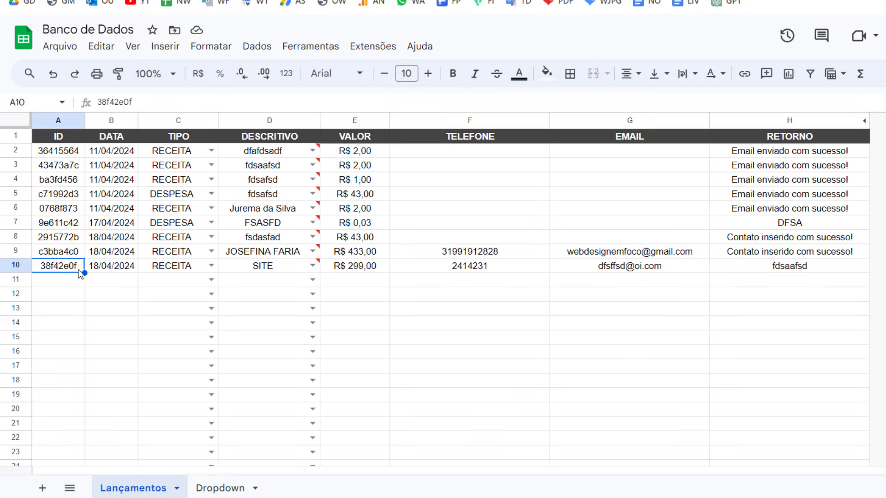
pyautogui.hotkey('ctrl', 'shift', 'Tab')
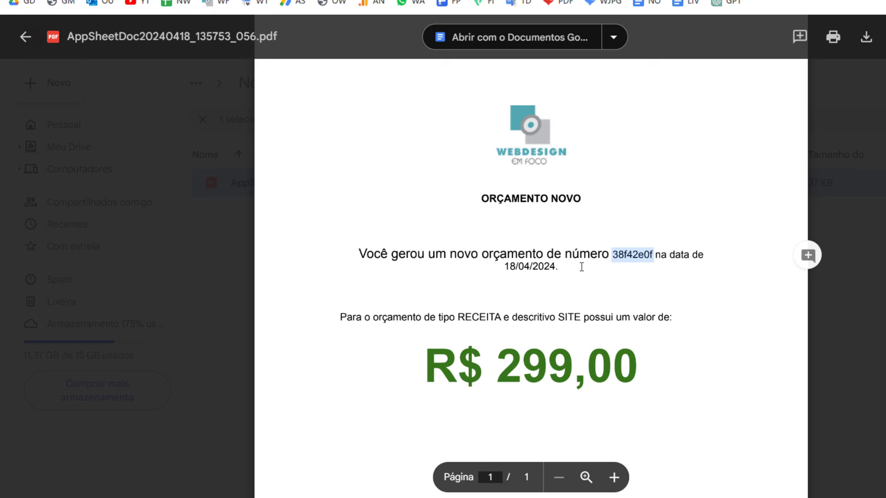
# Verify the quote's date 18/04/2024, type RECEITA, description SITE and amount R$ 299,00
pyautogui.tripleClick(580, 267)
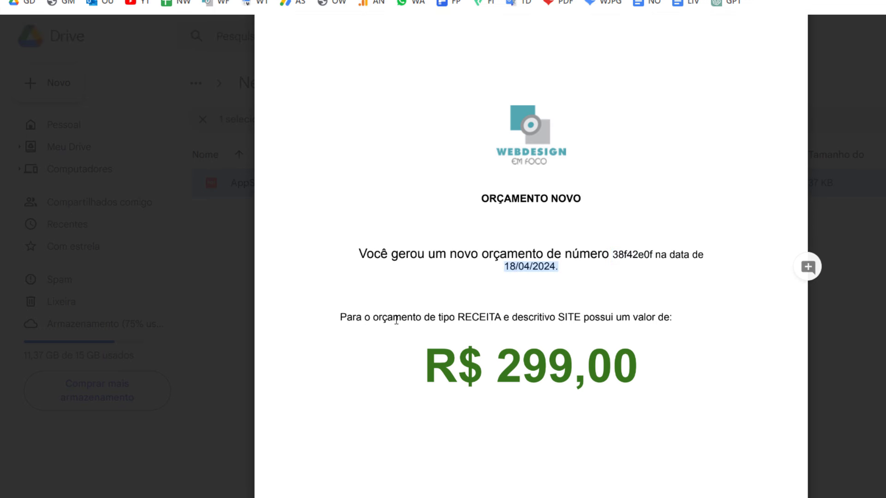
pyautogui.doubleClick(461, 317)
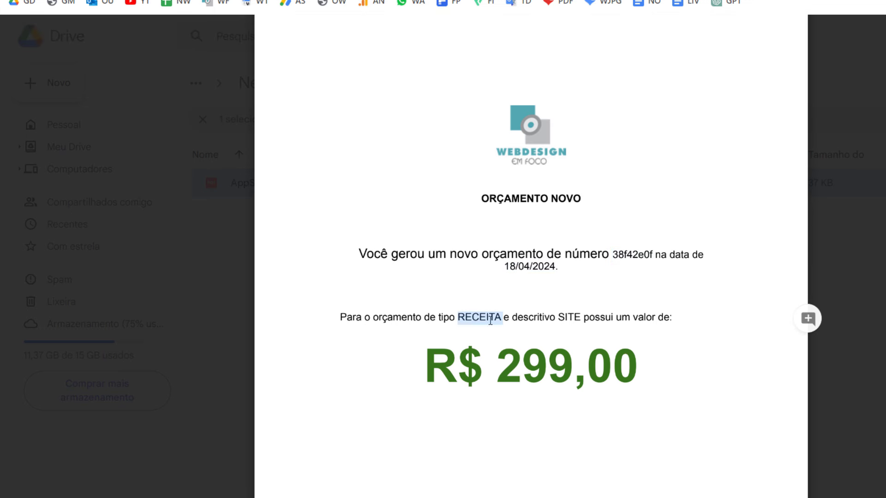
pyautogui.doubleClick(564, 317)
pyautogui.moveTo(667, 360); pyautogui.dragTo(403, 355)
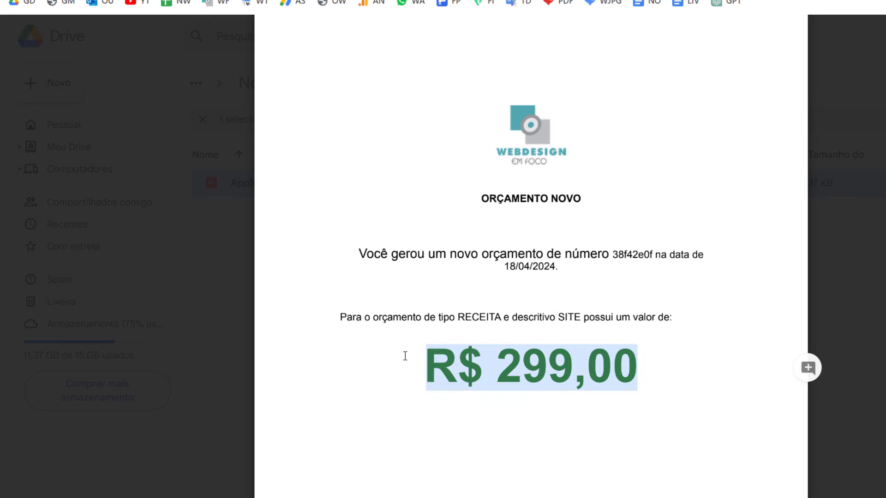
pyautogui.scroll(-1, 683, 323)
pyautogui.scroll(3, 655, 204)
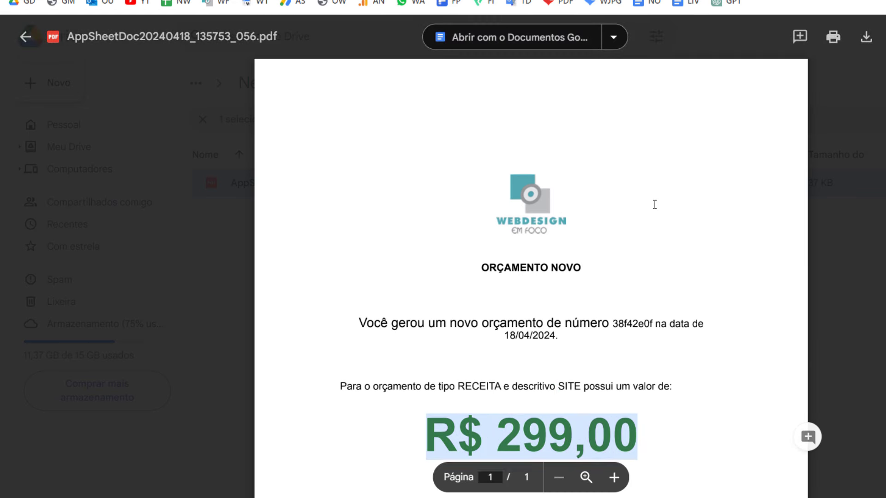
pyautogui.click(532, 207)
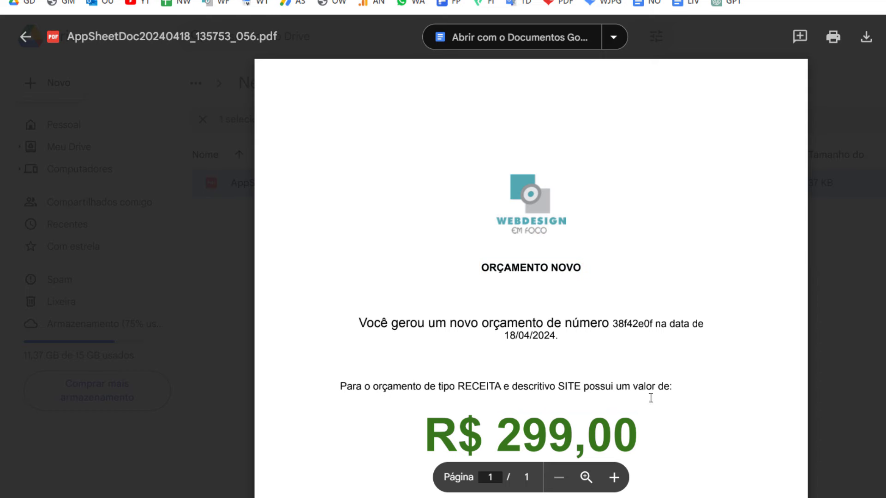
pyautogui.moveTo(641, 436); pyautogui.dragTo(367, 409)
pyautogui.click(252, 251)
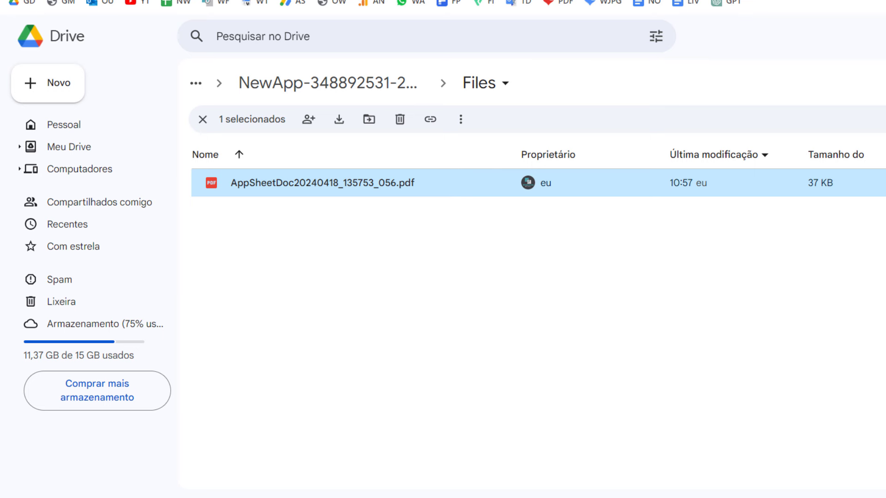
# Open the Bot PDF Ação task settings and scroll to File Folder Path
pyautogui.hotkey('ctrl', 'Tab')
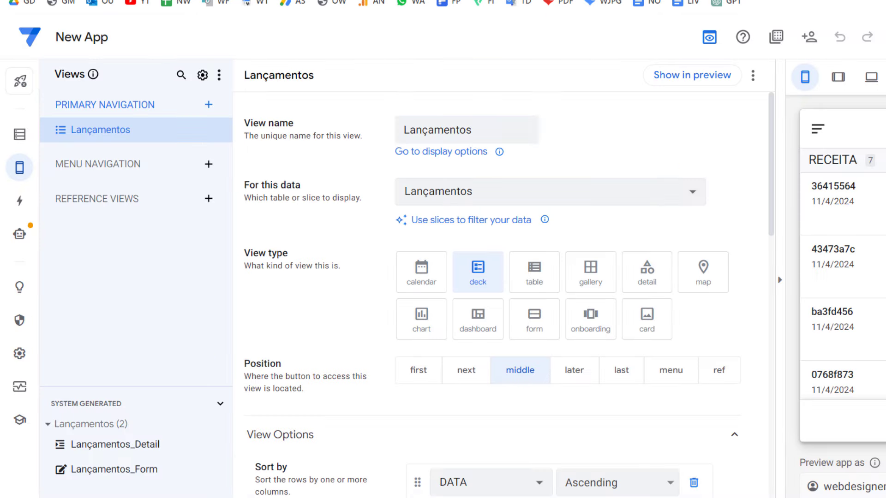
pyautogui.click(20, 234)
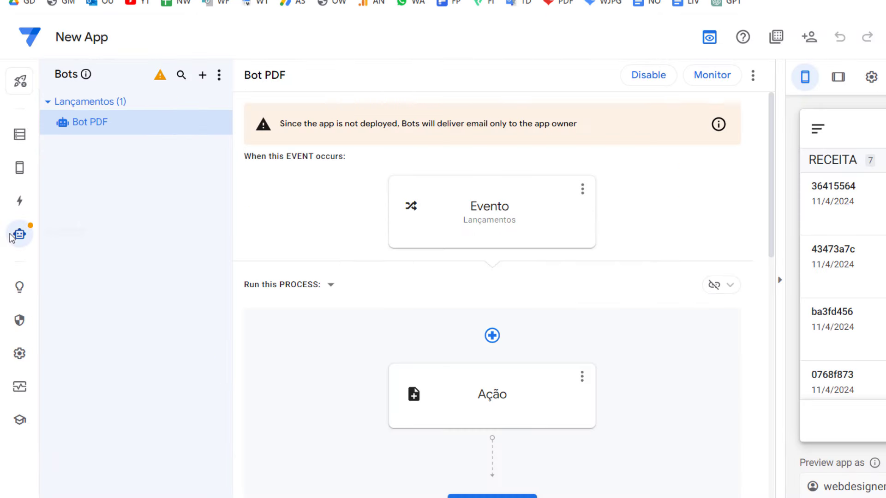
pyautogui.scroll(-2, 304, 295)
pyautogui.click(489, 270)
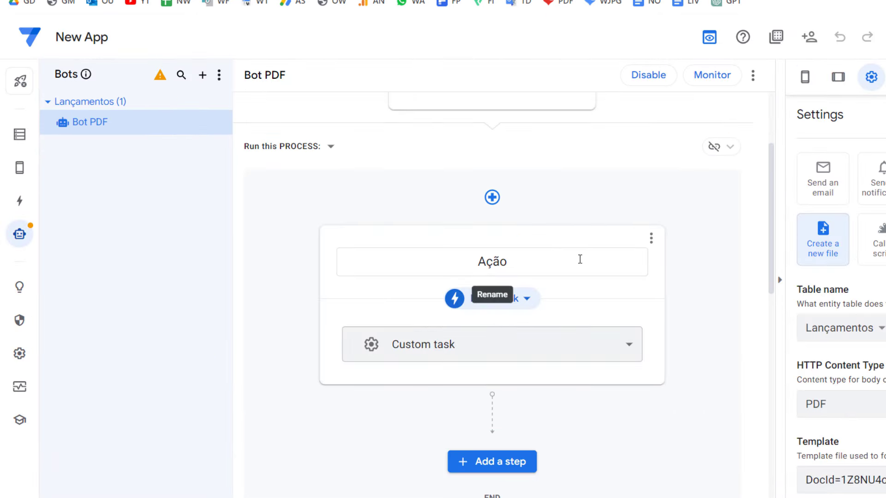
pyautogui.scroll(-1, 680, 281)
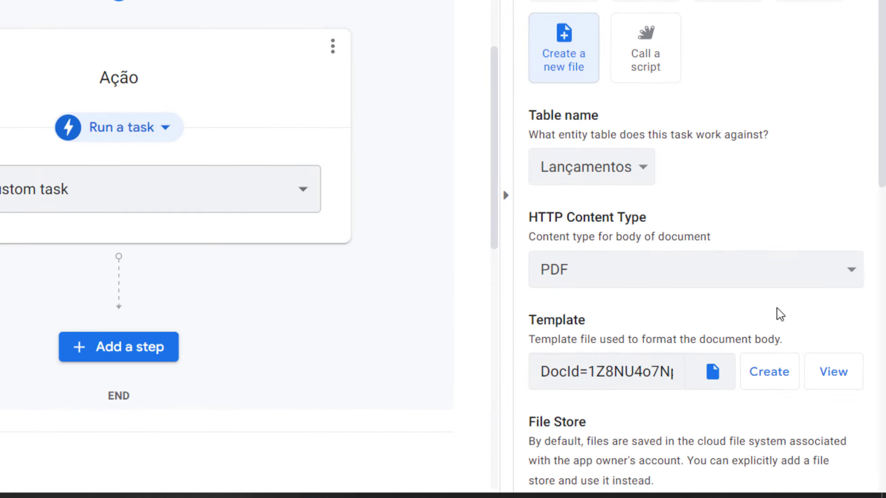
pyautogui.scroll(-3, 867, 369)
pyautogui.scroll(-2, 712, 295)
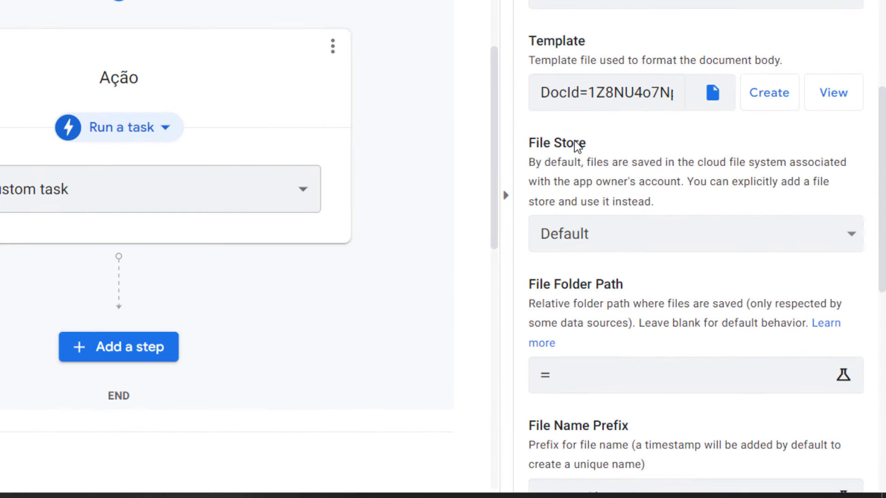
pyautogui.moveTo(585, 142); pyautogui.dragTo(540, 144)
pyautogui.scroll(-2, 641, 298)
pyautogui.moveTo(625, 191); pyautogui.dragTo(528, 192)
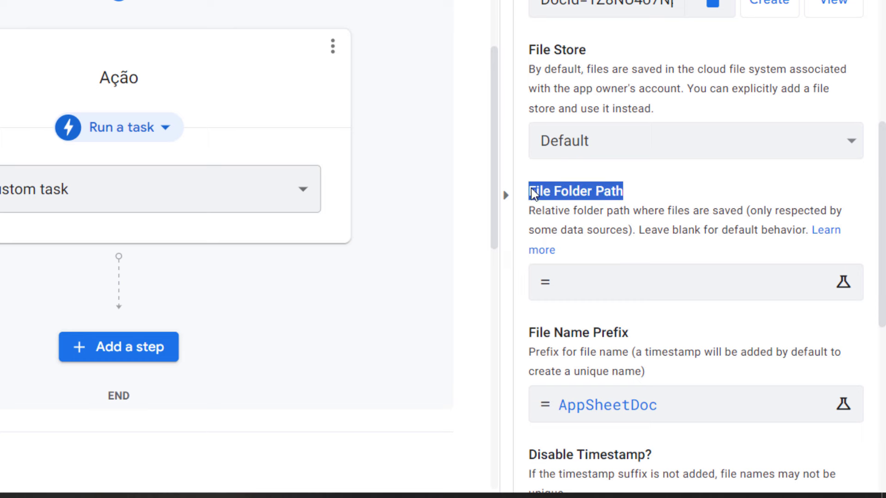
# Set the File Folder Path expression to "/" as quoted text and save the app
pyautogui.click(577, 285)
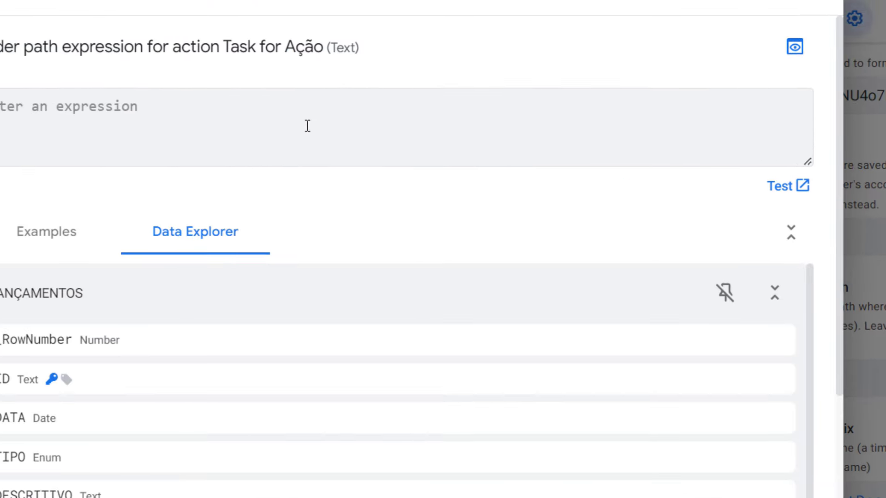
pyautogui.write('/')
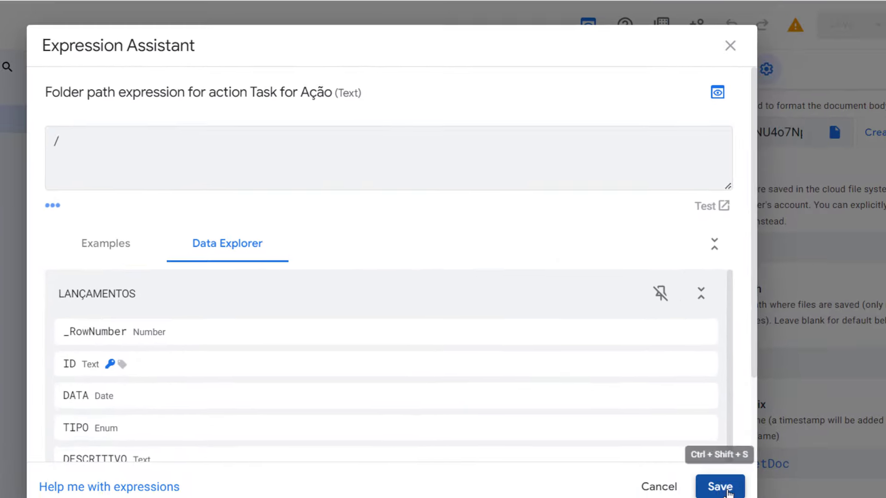
pyautogui.click(720, 484)
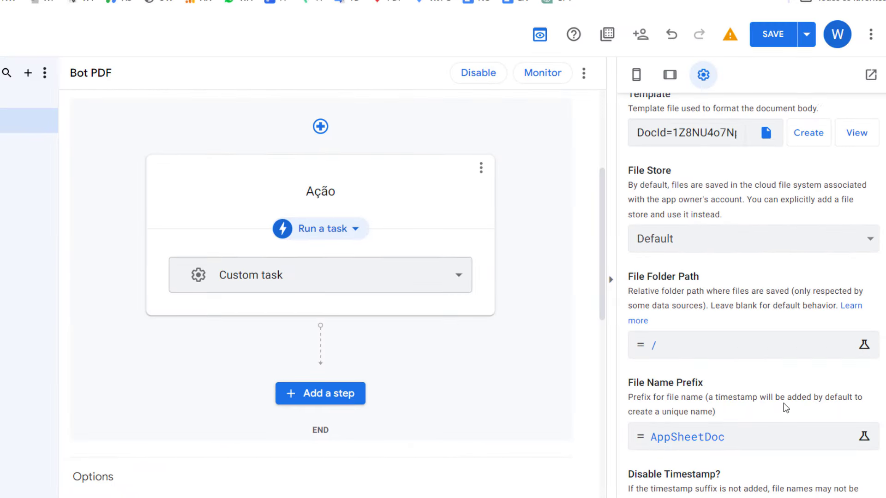
pyautogui.click(760, 44)
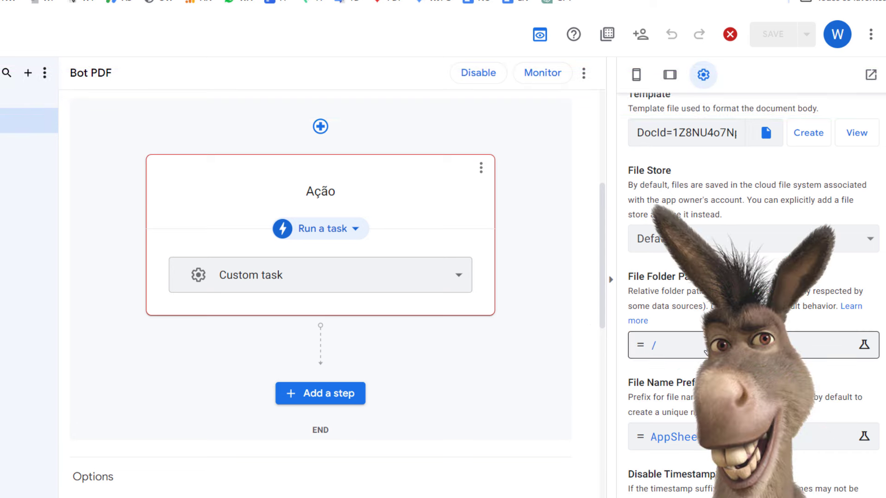
pyautogui.click(667, 344)
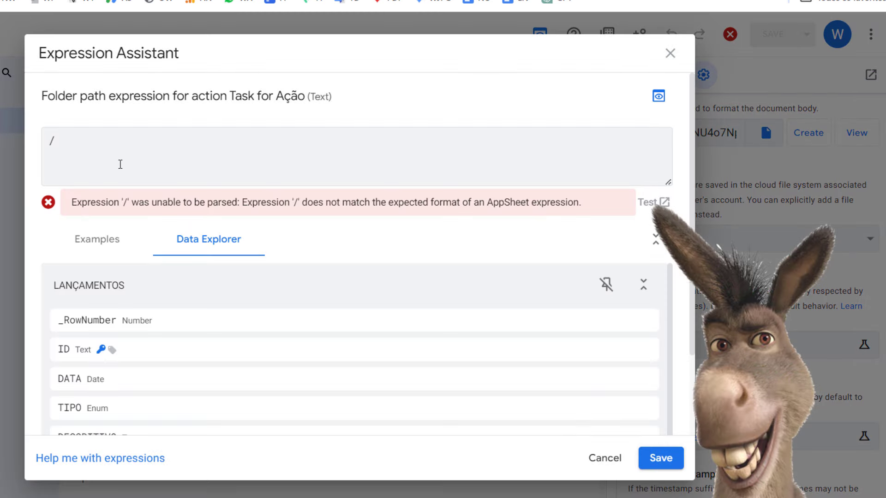
pyautogui.write('"')
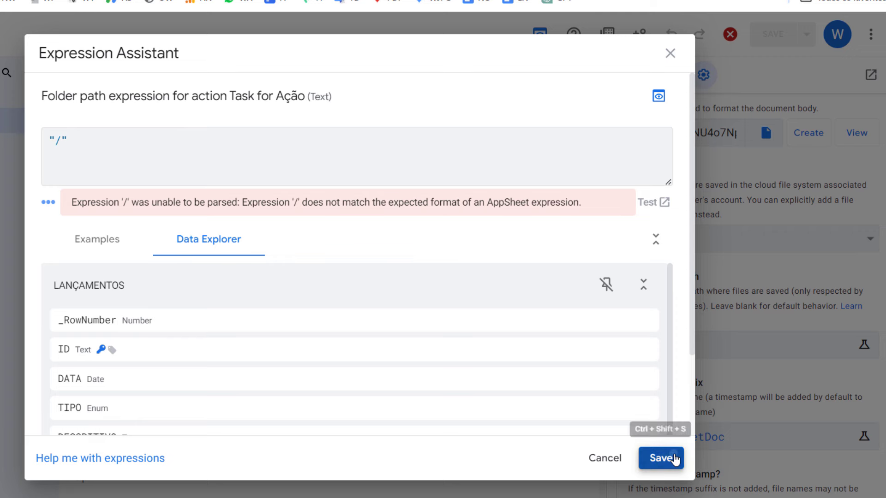
pyautogui.click(655, 456)
pyautogui.click(775, 35)
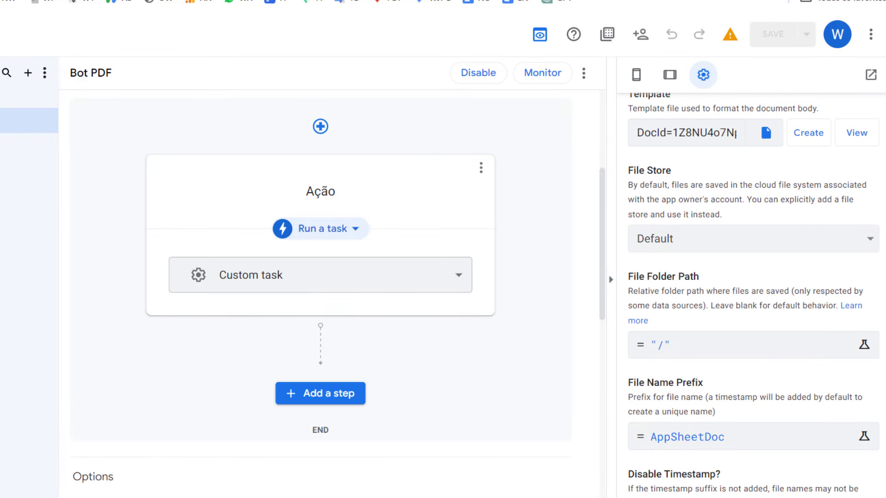
# Start a new RECEITA record with DESCRITIVO 'fdsafds' and VALOR 3434
pyautogui.click(28, 120)
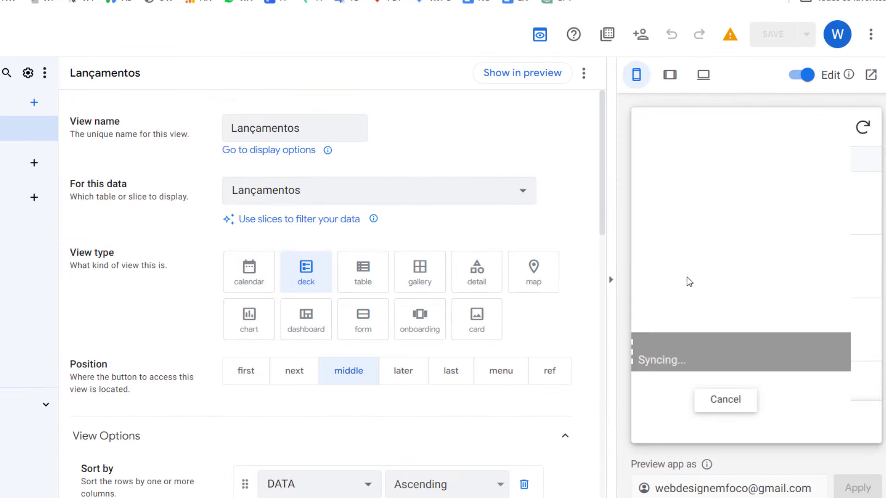
pyautogui.click(846, 370)
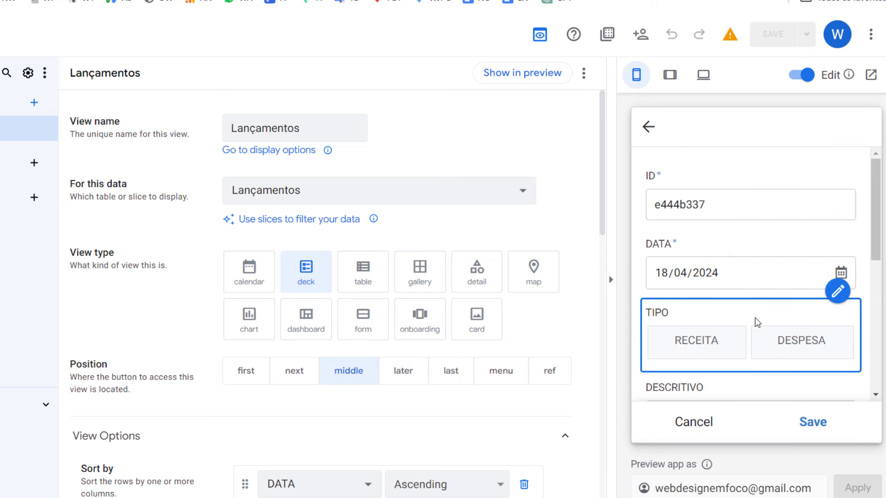
pyautogui.click(669, 346)
pyautogui.scroll(-3, 737, 316)
pyautogui.click(727, 273)
pyautogui.write('fdsafds')
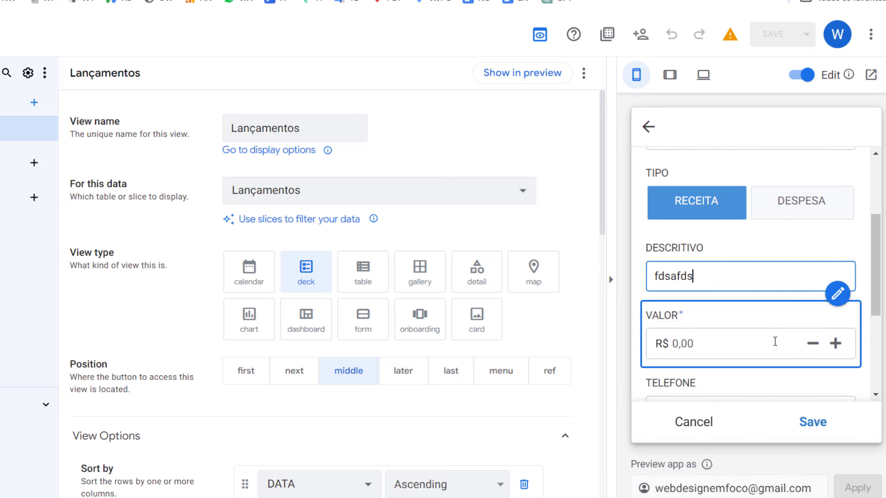
pyautogui.scroll(-3, 719, 270)
pyautogui.click(716, 198)
pyautogui.write('3434')
# Fill in the phone number, e-mail address and RETORNO fields, then save the record
pyautogui.click(735, 269)
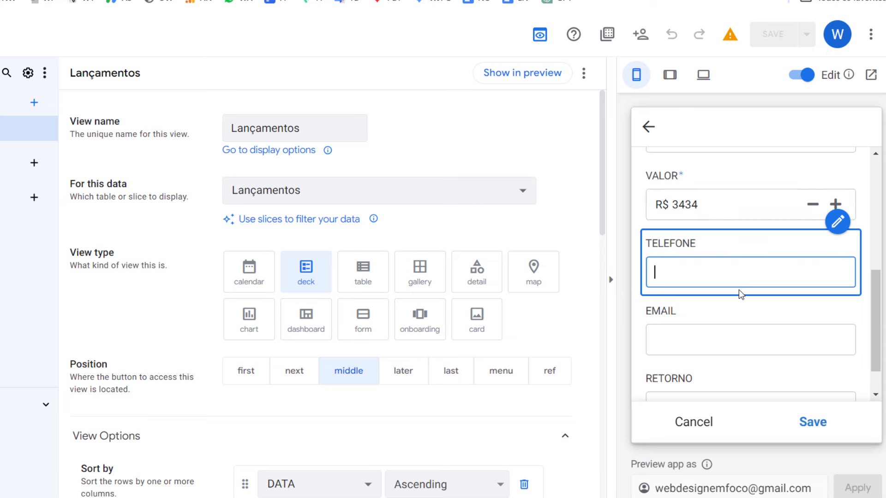
pyautogui.write('432132')
pyautogui.click(747, 336)
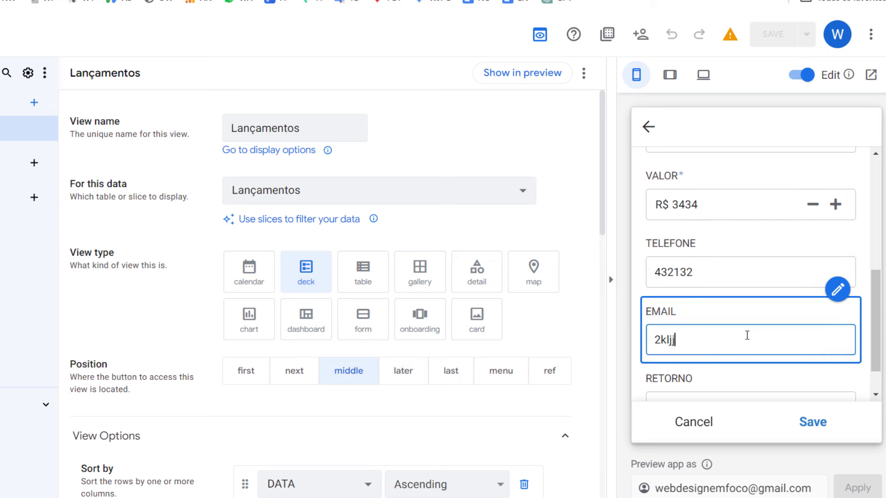
pyautogui.scroll(-1, 738, 346)
pyautogui.click(732, 356)
pyautogui.write('dfsafda')
pyautogui.click(810, 420)
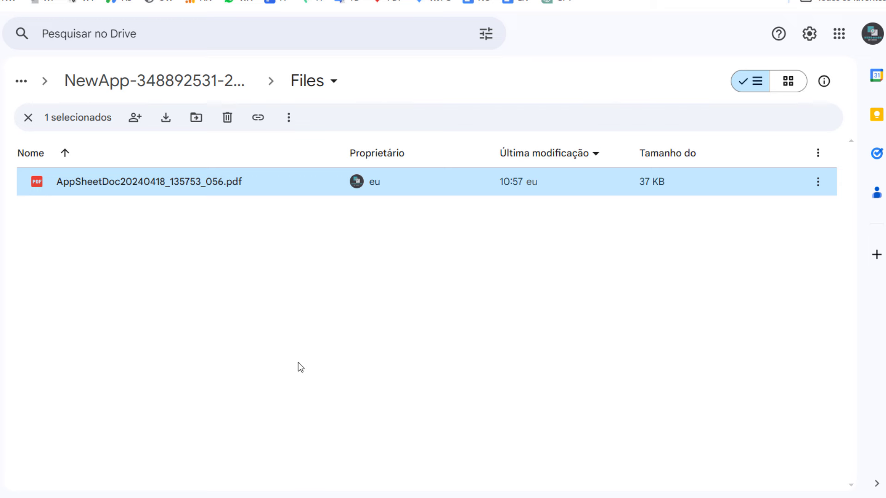
# Locate AppSheetDoc20240418_135935_300.pdf under Meu Drive > appsheet > data > NewApp, then return to AppSheet
pyautogui.click(300, 366)
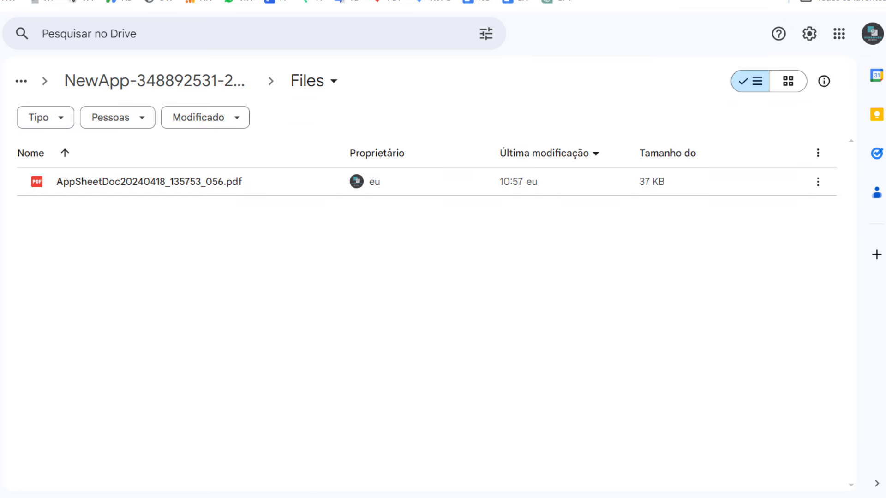
pyautogui.click(154, 81)
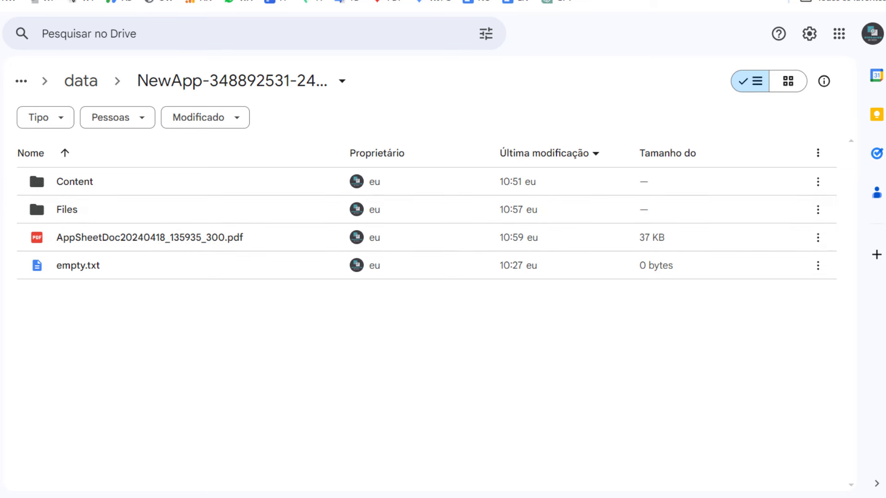
pyautogui.doubleClick(60, 217)
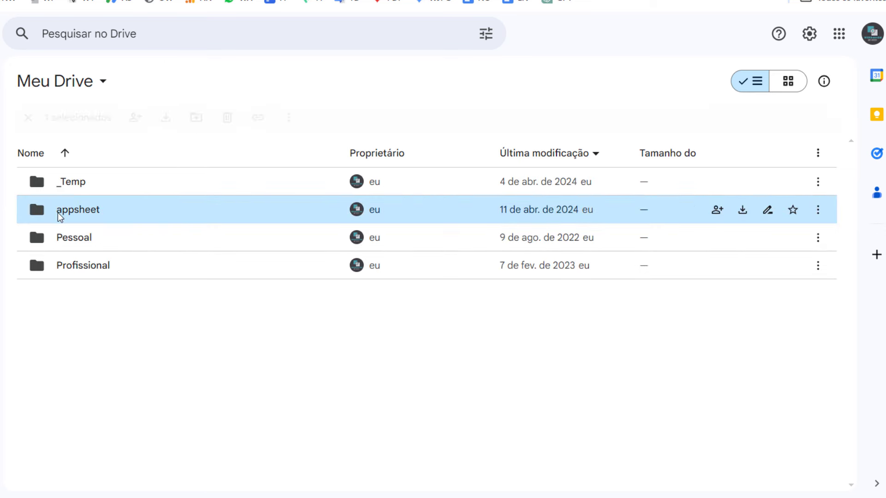
pyautogui.doubleClick(76, 187)
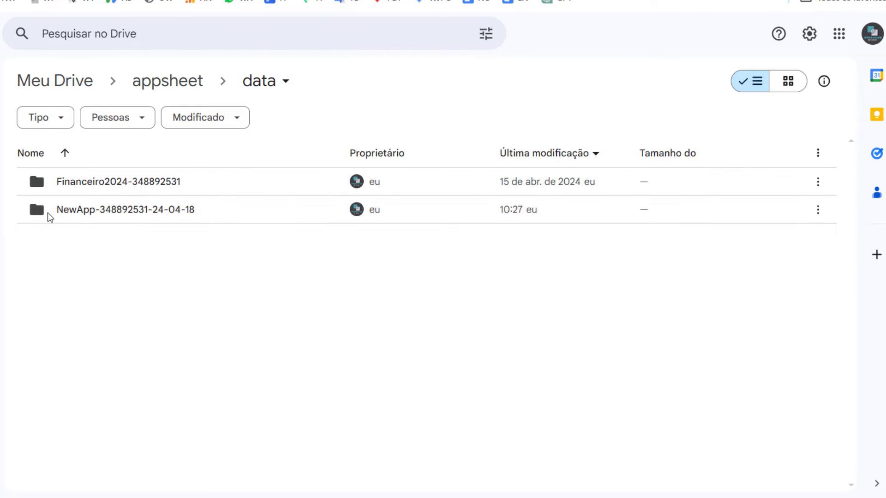
pyautogui.doubleClick(105, 214)
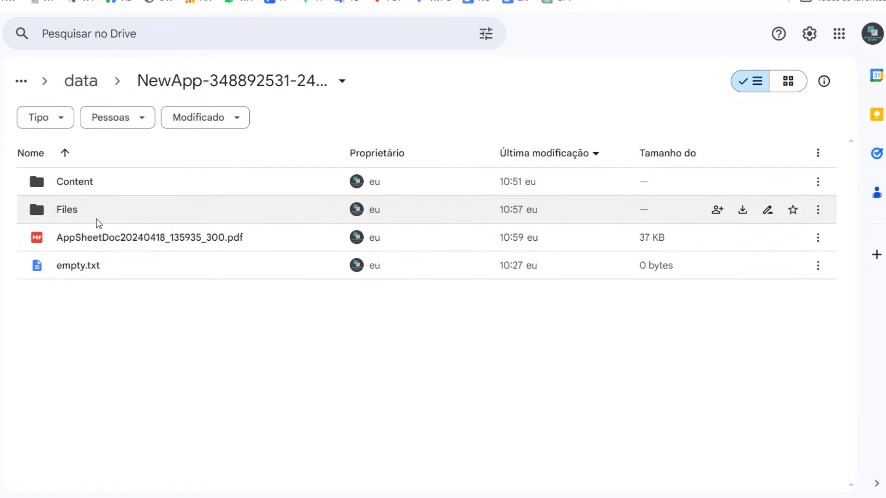
pyautogui.click(72, 220)
pyautogui.click(106, 242)
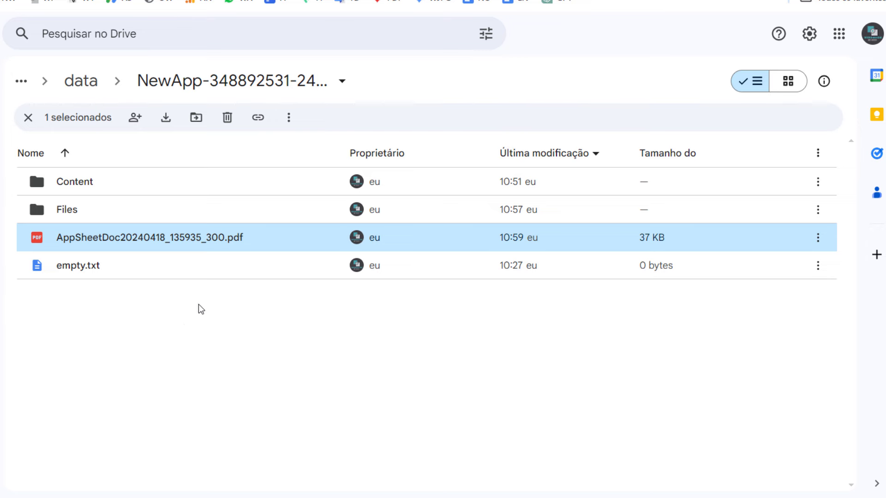
pyautogui.hotkey('ctrl', 'Tab')
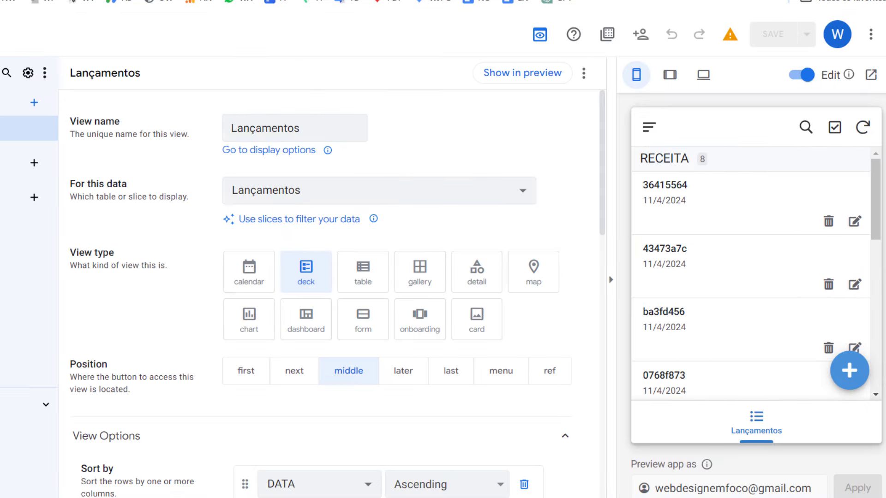
# Show the Bot PDF Ação task's create-file settings and list the HTTP Content Type options
pyautogui.click(346, 405)
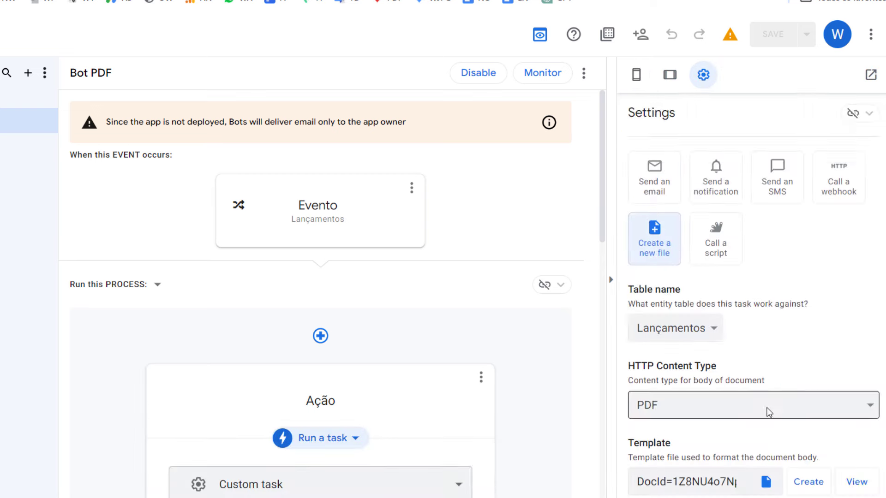
pyautogui.scroll(-3, 736, 418)
pyautogui.scroll(-5, 734, 417)
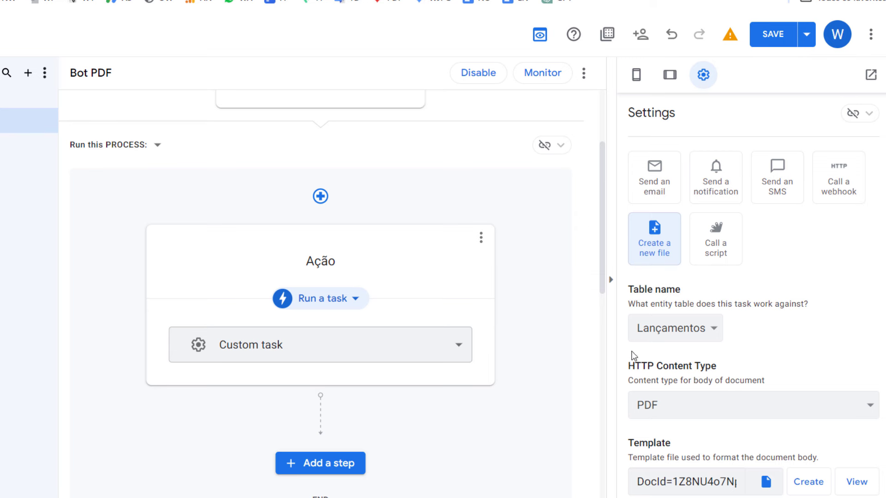
pyautogui.scroll(-2, 635, 359)
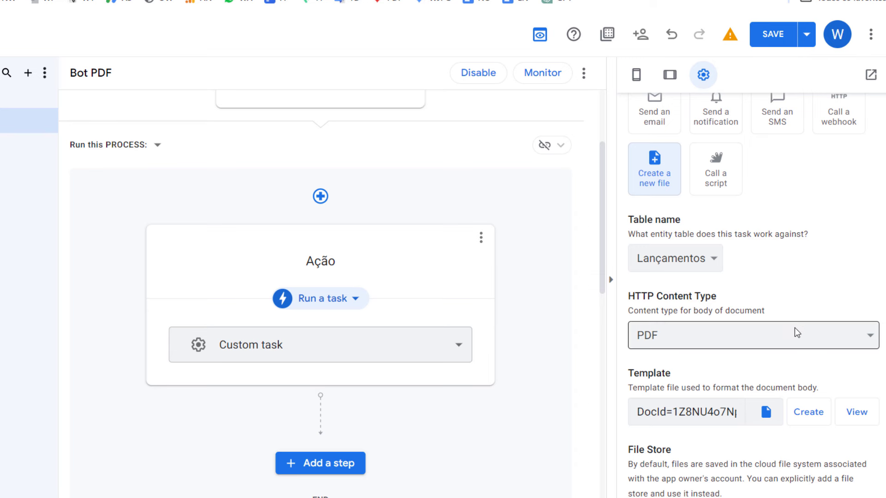
pyautogui.click(771, 337)
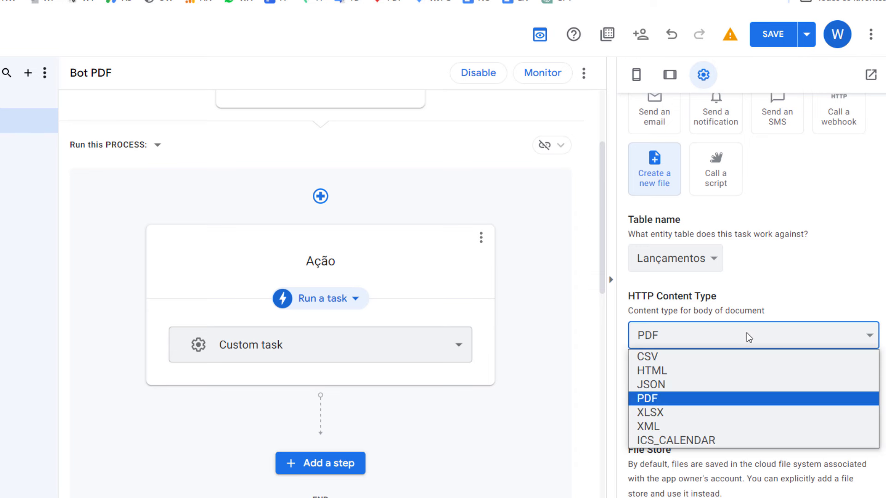